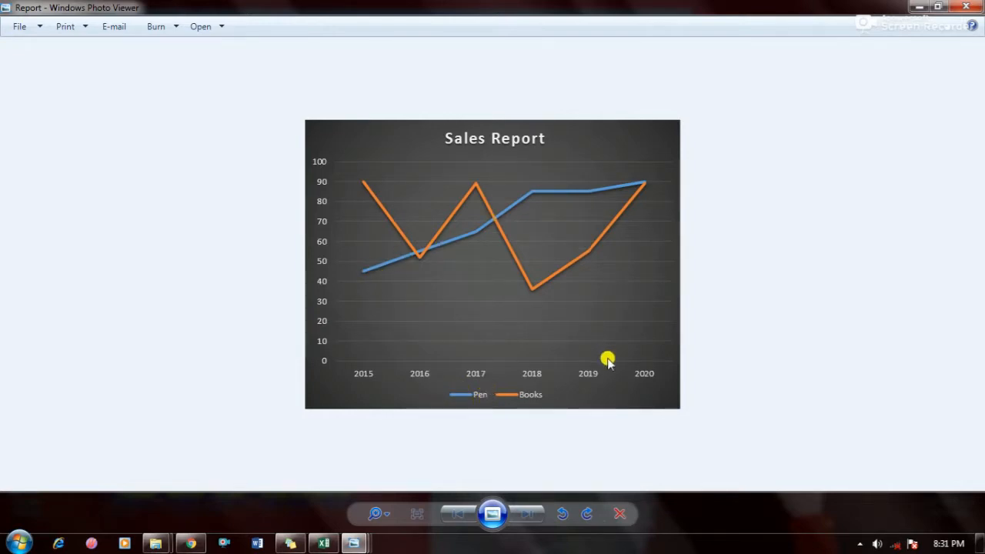
Switch to the Book1 workbook in Excel and bring the whole product table and Sales Report chart into view.
left_click(489, 323)
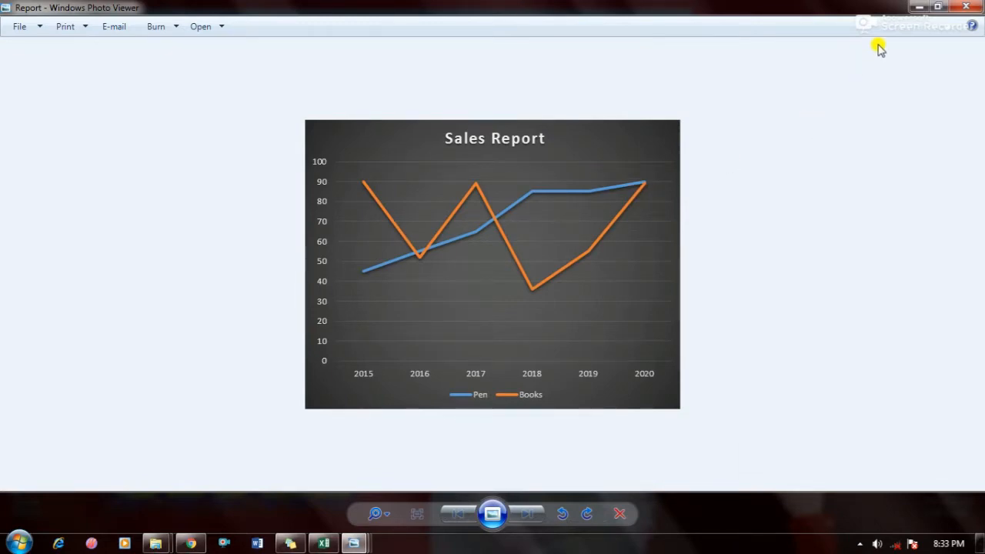
left_click(323, 545)
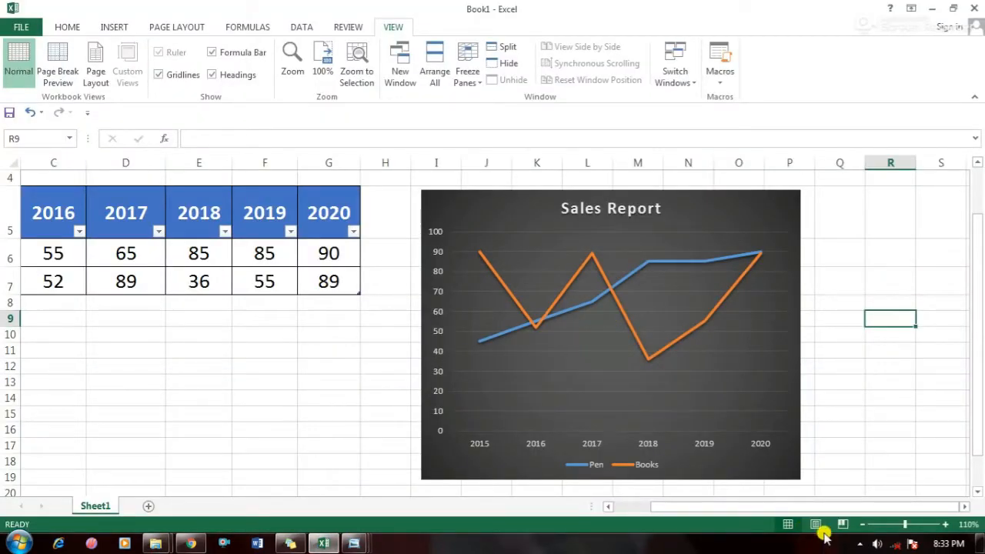
left_click(862, 525)
left_click(862, 524)
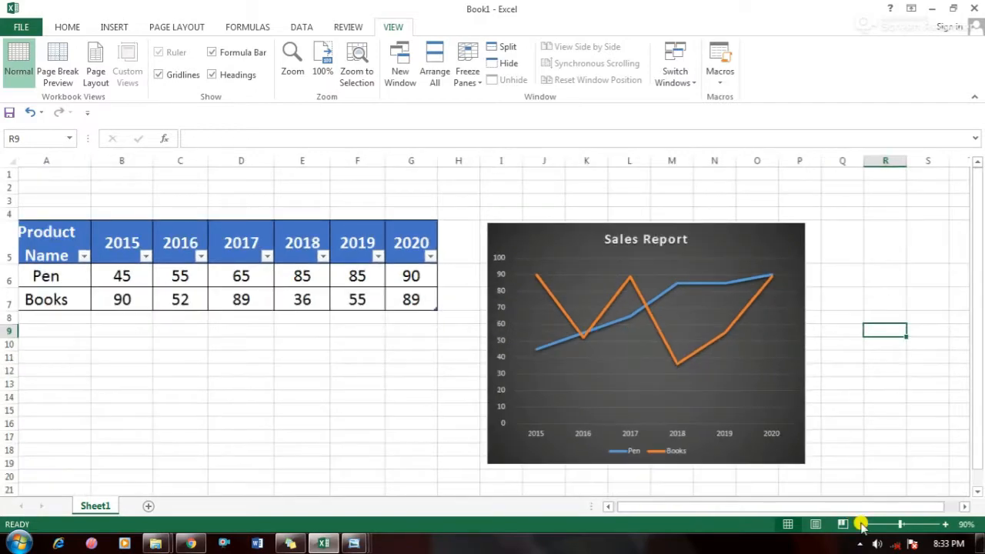
left_click(862, 524)
left_click(862, 524)
left_click(204, 391)
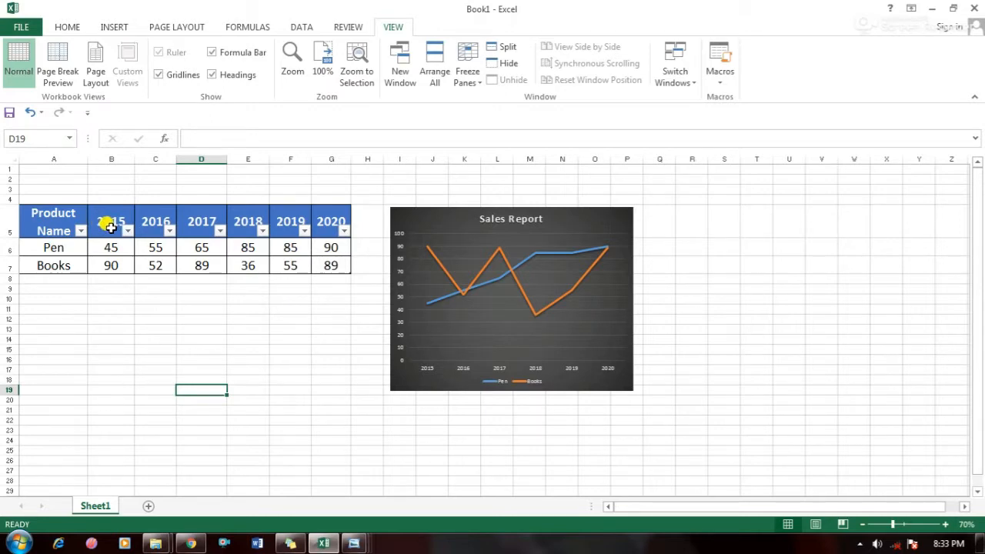
Examine the Pen row's yearly figures from 2015 to 2020 in the product table.
left_click(55, 248)
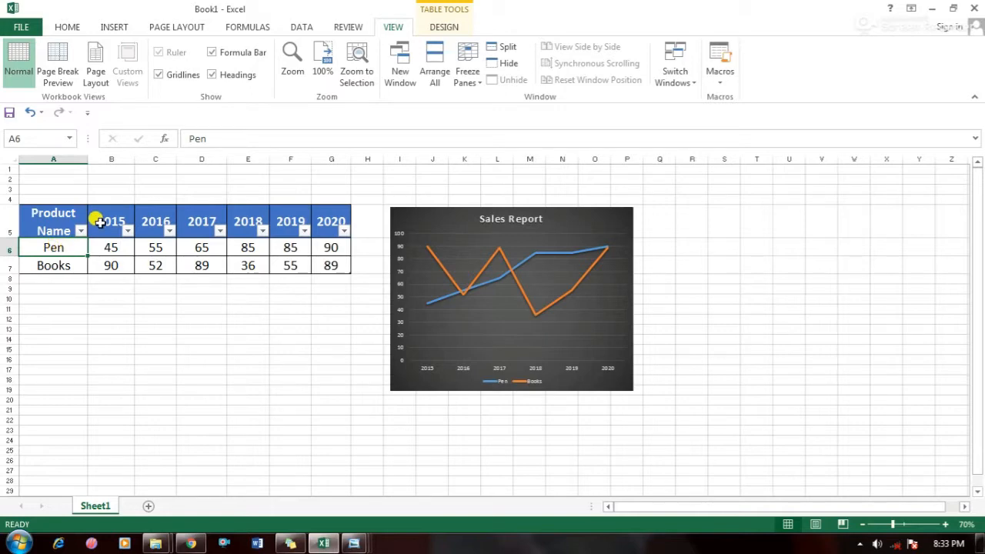
left_click(107, 248)
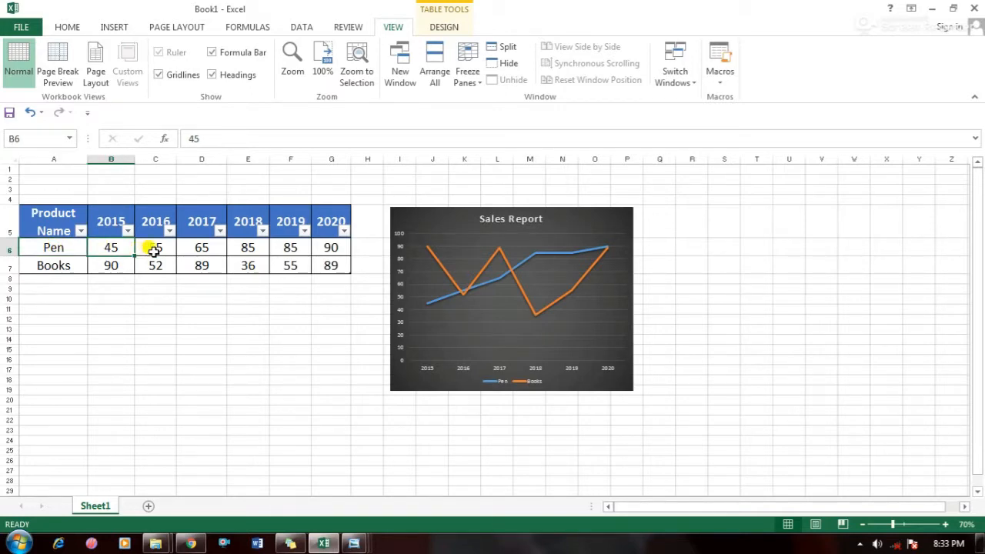
left_click(154, 248)
left_click(202, 247)
left_click(247, 248)
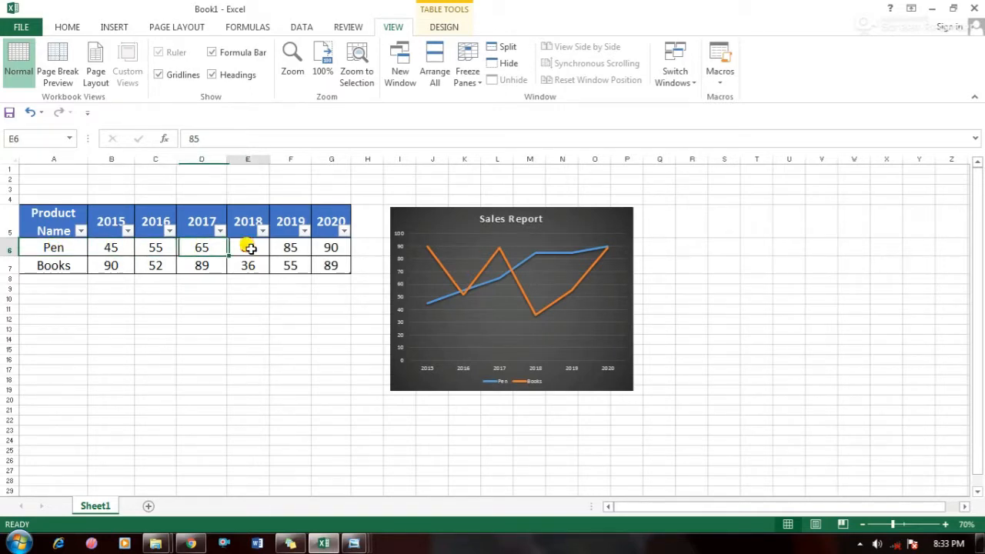
left_click(291, 247)
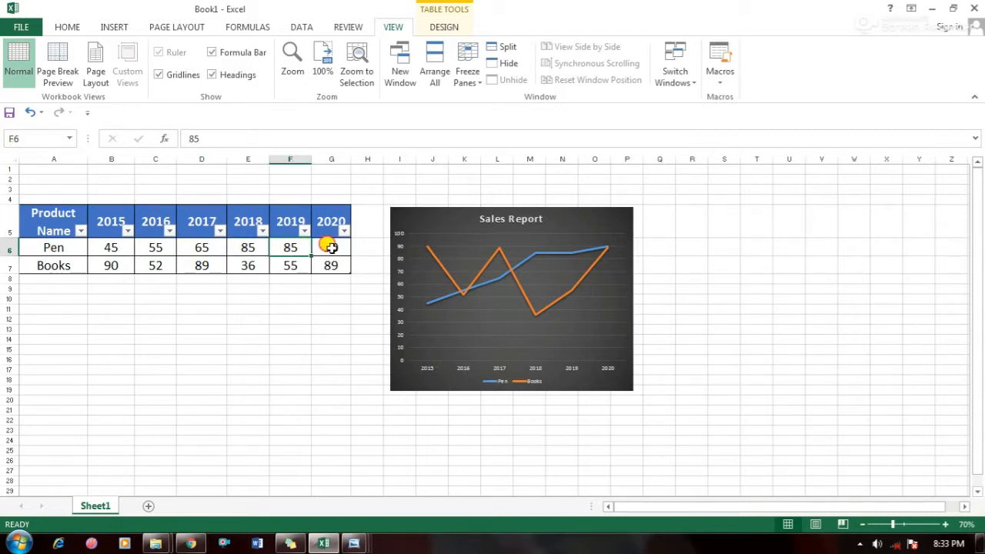
left_click(331, 246)
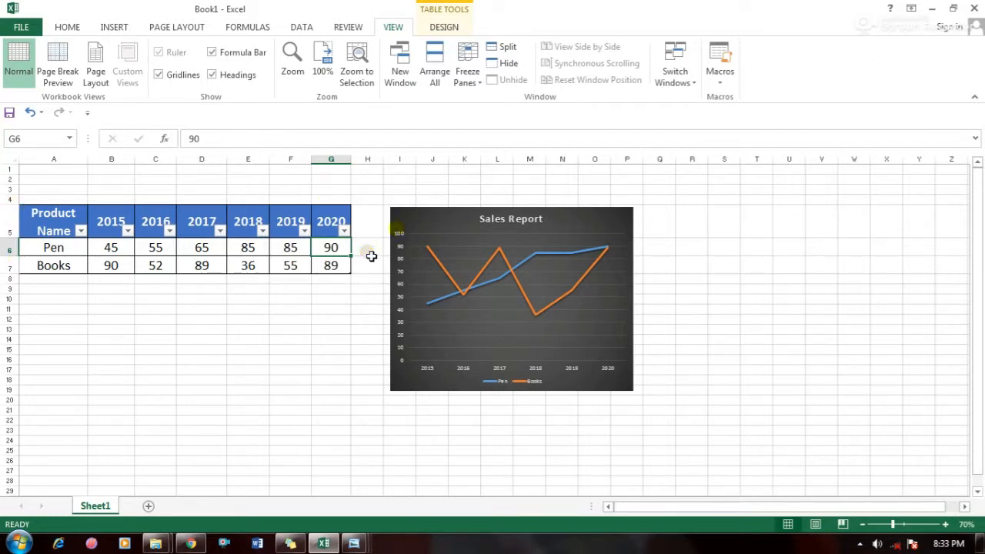
Cut the existing Sales Report chart from Sheet1.
left_click(405, 215)
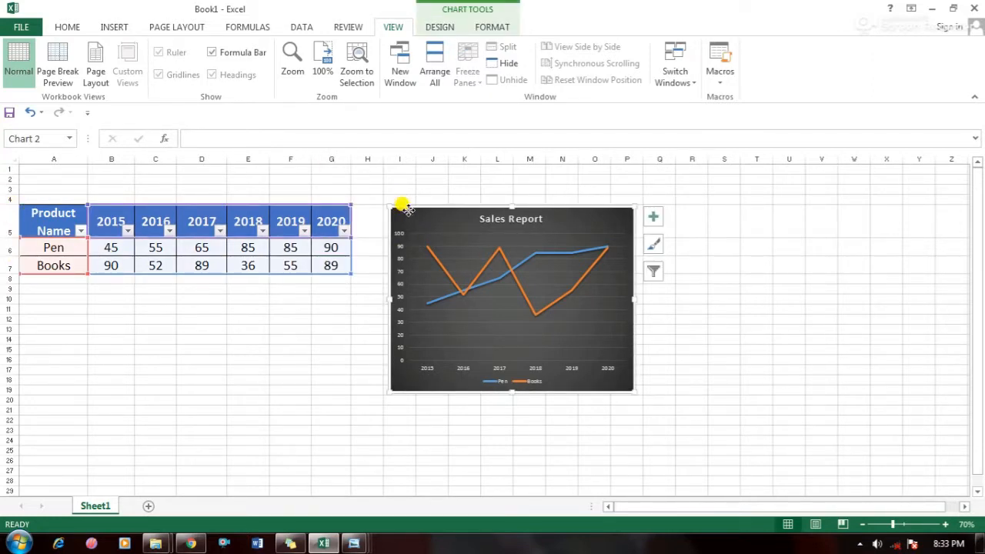
right_click(403, 207)
left_click(410, 219)
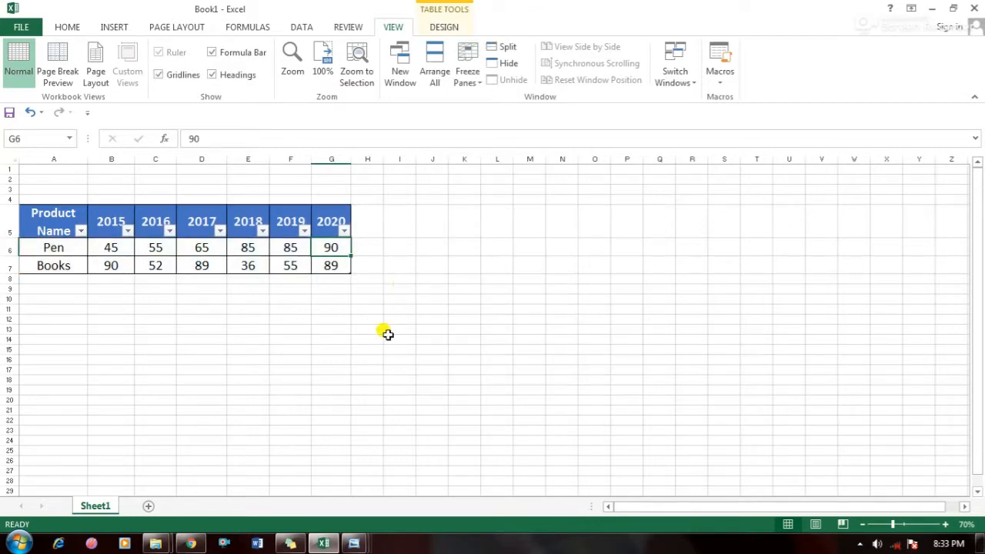
left_click(384, 338)
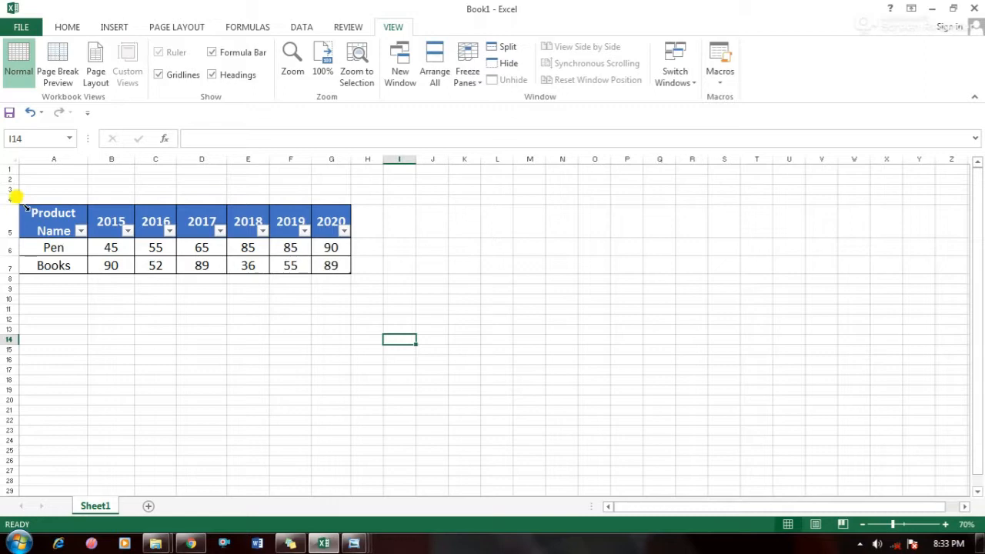
Insert the recommended Clustered Column chart based on the whole product table, A5:G7.
left_click_drag(34, 208, 267, 261)
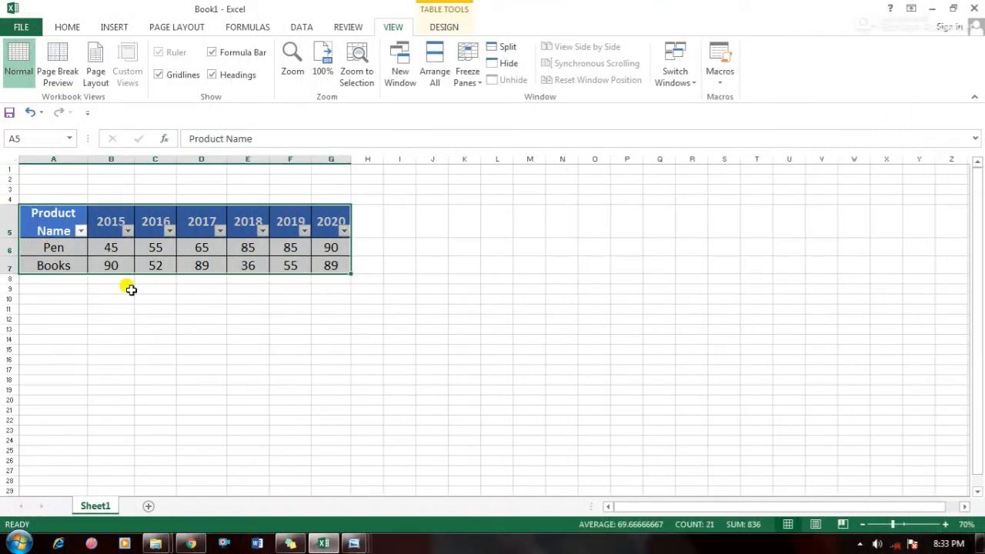
left_click(114, 28)
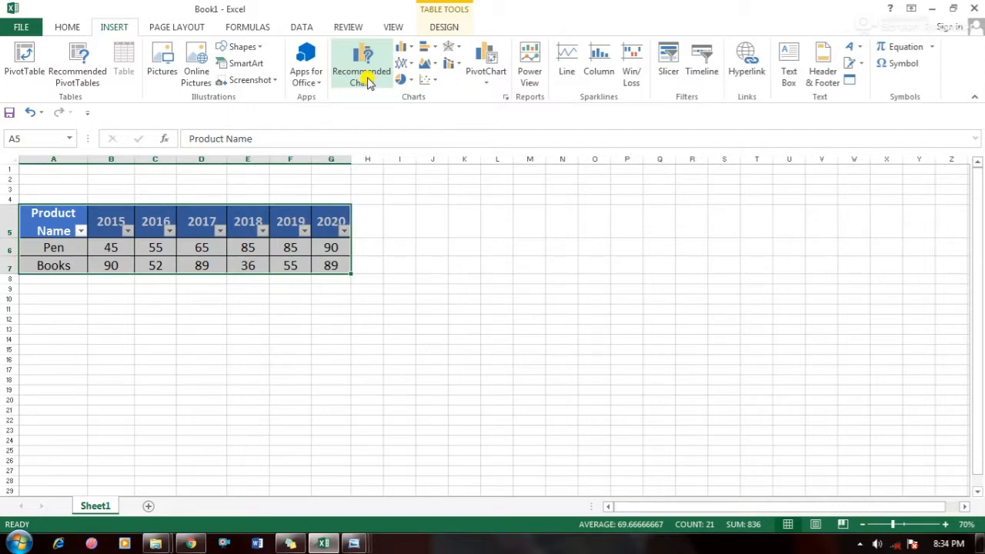
left_click(368, 82)
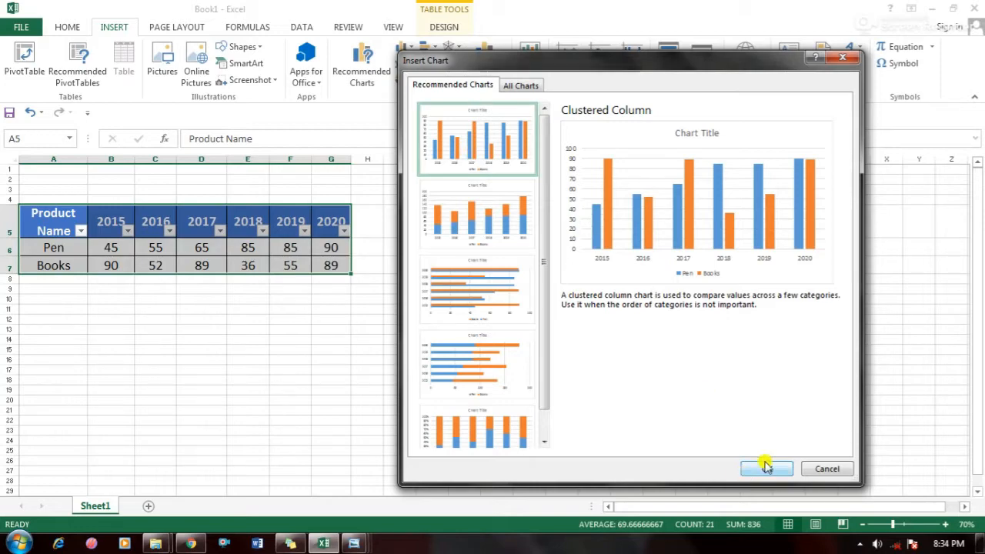
left_click(762, 466)
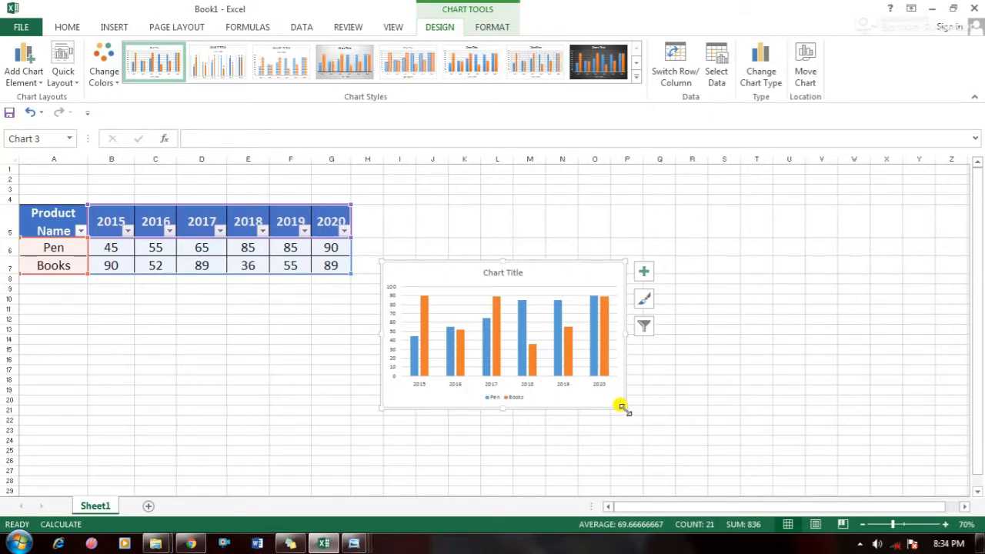
Enlarge the column chart and move it up beside the product table.
left_click_drag(622, 406, 719, 432)
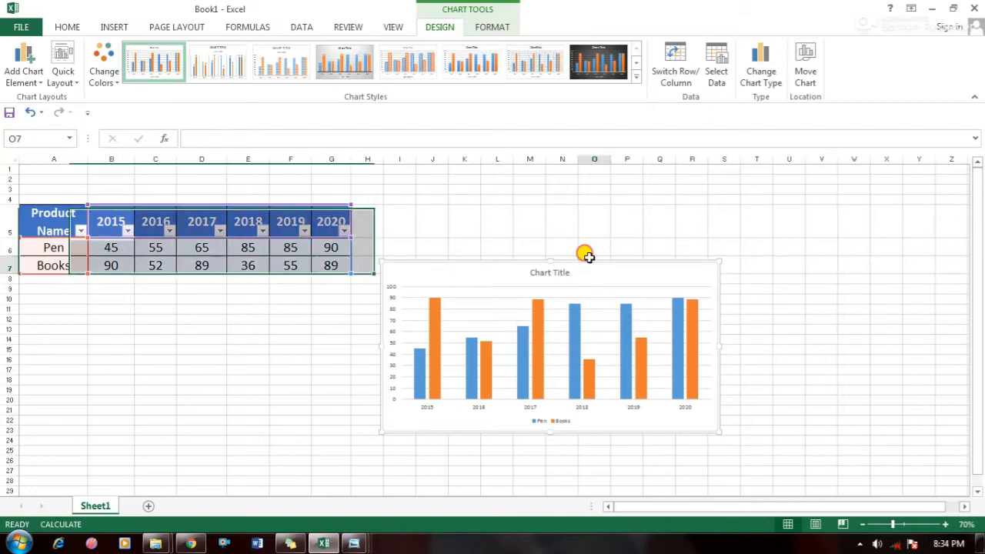
left_click_drag(588, 257, 594, 220)
left_click_drag(517, 268, 521, 209)
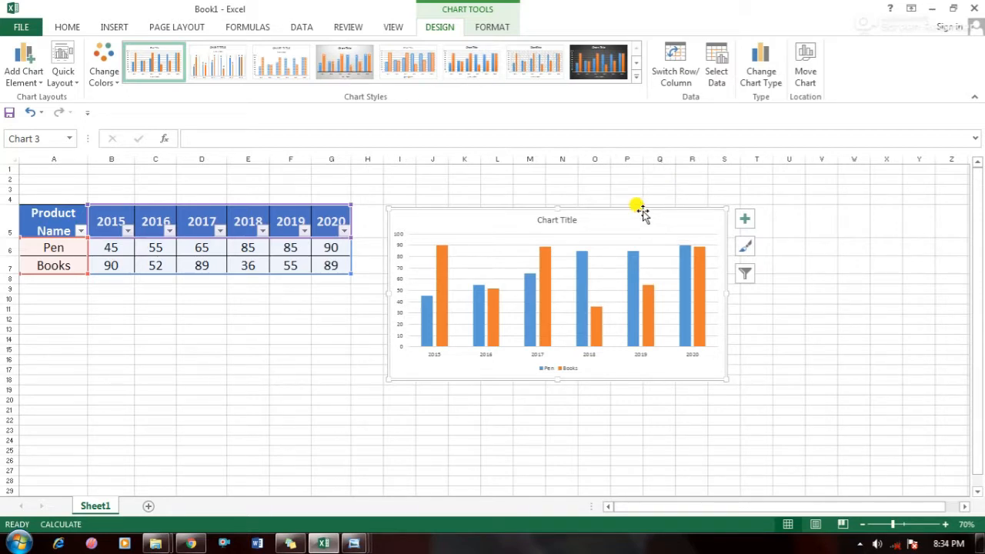
Change the chart type from Clustered Column to the basic Line chart with years on the horizontal axis.
left_click(761, 77)
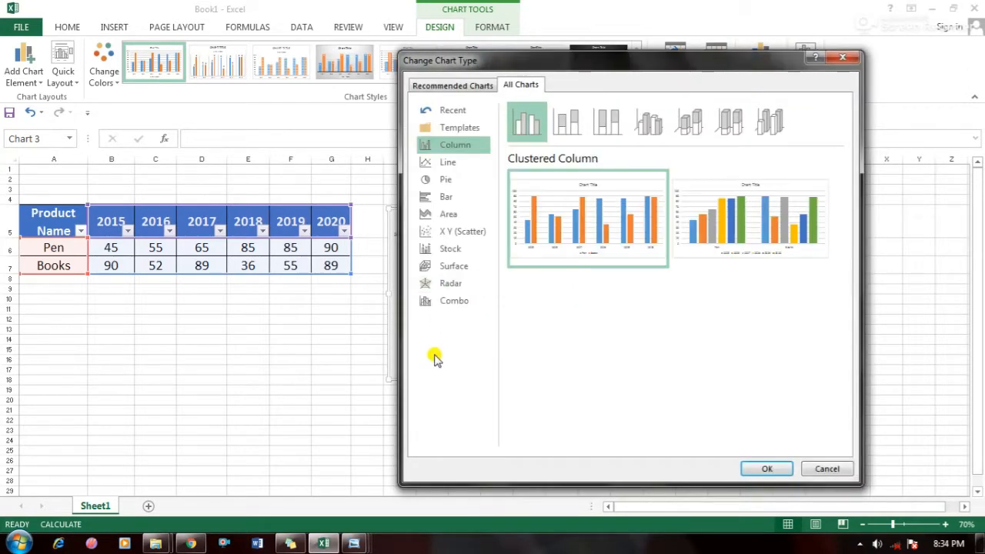
left_click(448, 164)
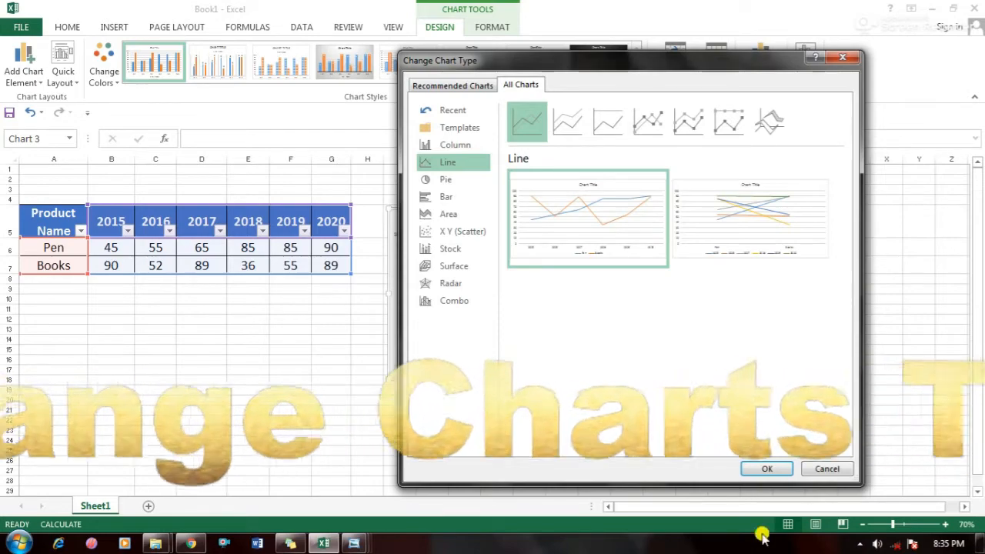
left_click(762, 471)
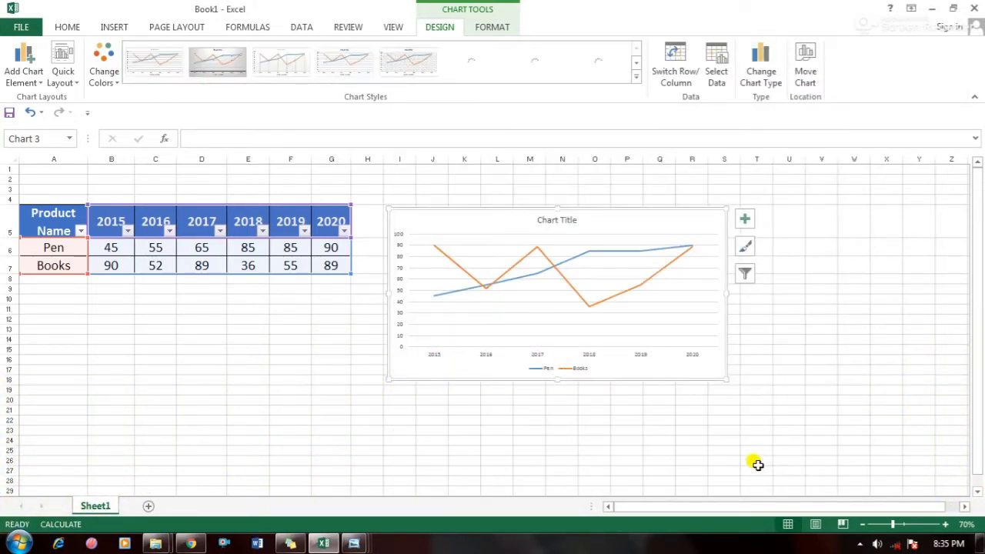
Enlarge the line chart to extend to column V and move it up to start at row 3.
left_click_drag(723, 378, 869, 446)
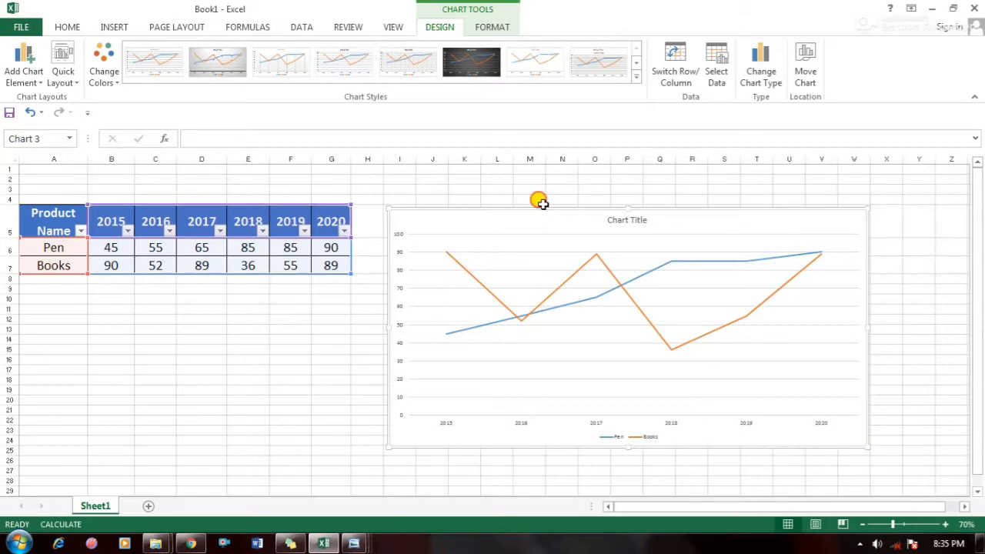
left_click_drag(538, 206, 538, 182)
left_click_drag(455, 215, 451, 187)
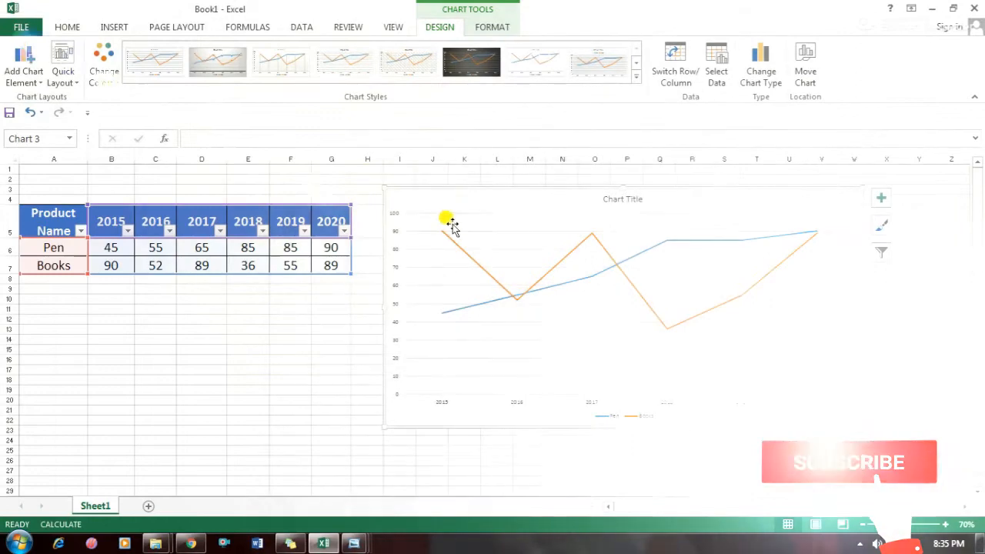
Try the dark gradient chart style, and settle on the dark style with glowing lines and the legend below the title.
left_click(460, 68)
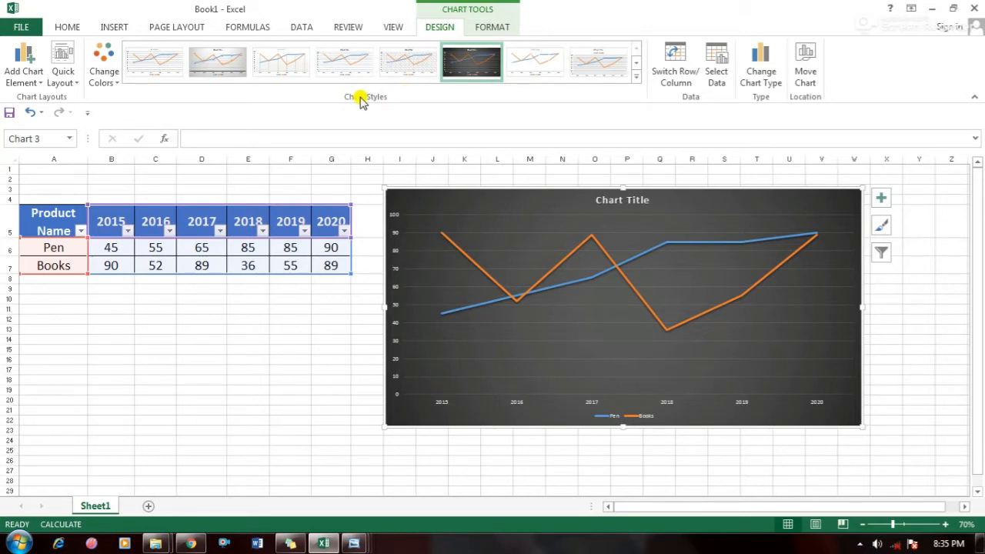
left_click(636, 77)
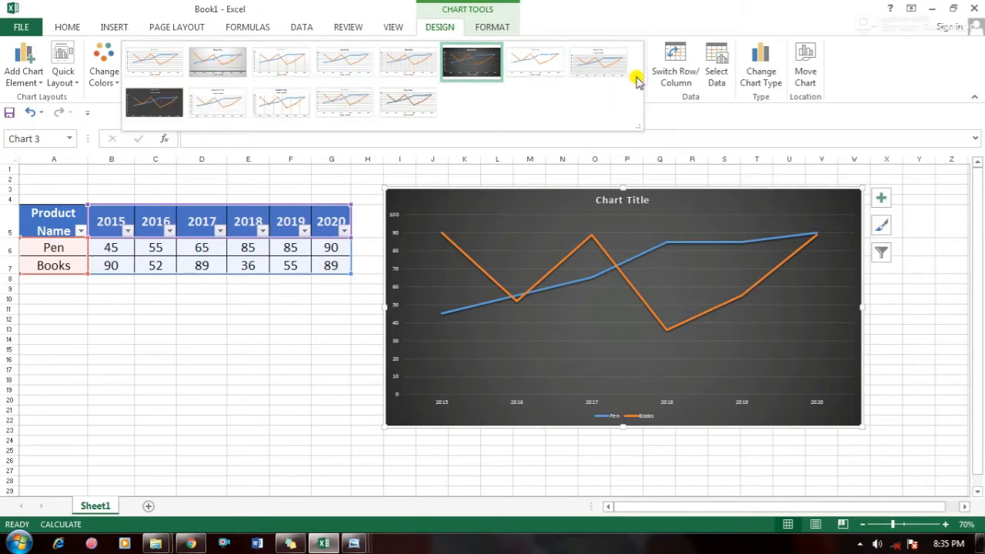
left_click(155, 105)
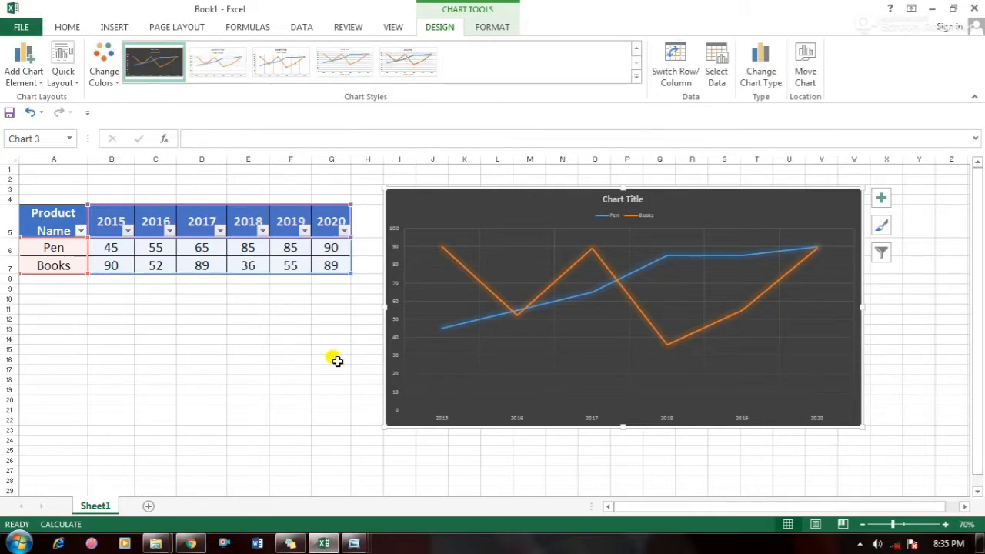
left_click(343, 411)
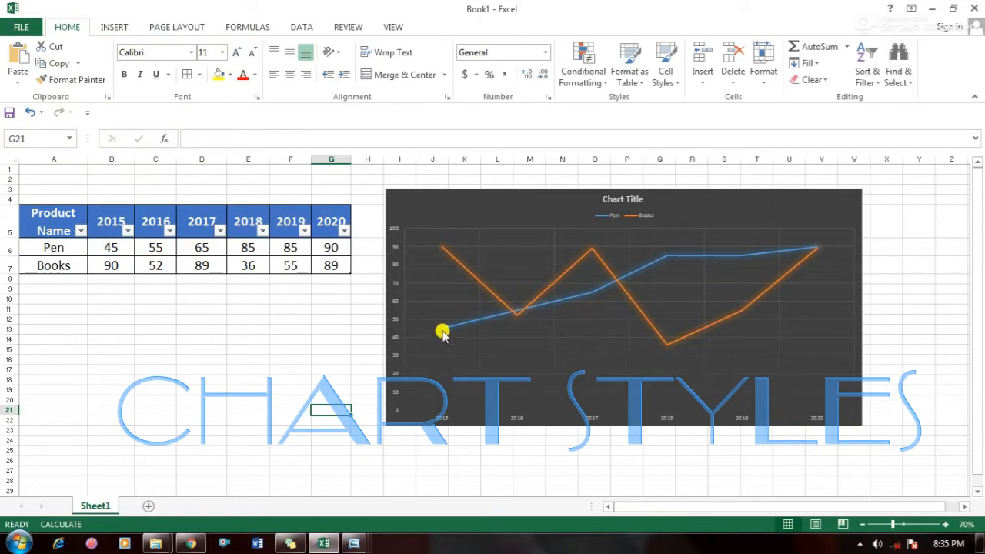
Examine the Pen and Books data points along the line chart from 2015 to 2020.
mouse_move(443, 331)
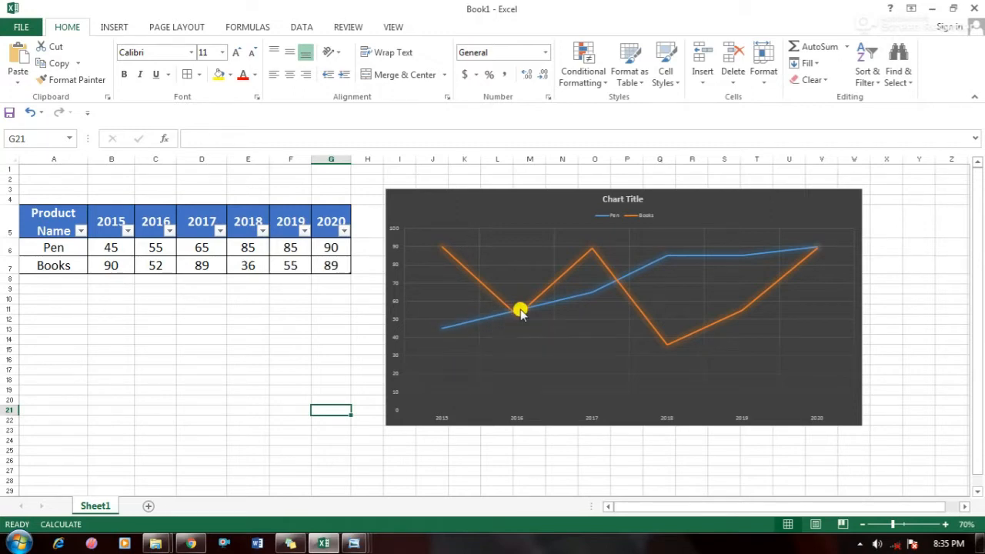
mouse_move(607, 284)
mouse_move(818, 252)
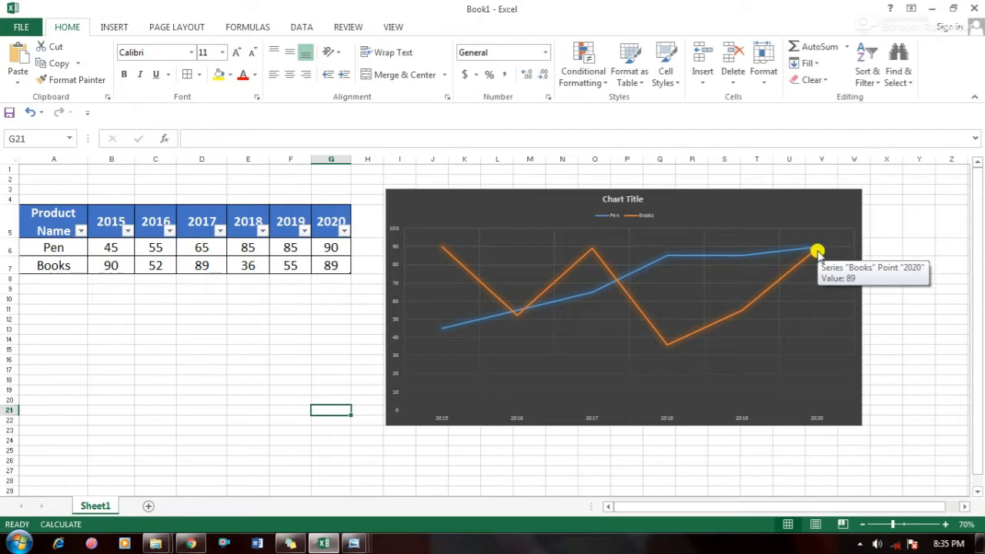
left_click(231, 378)
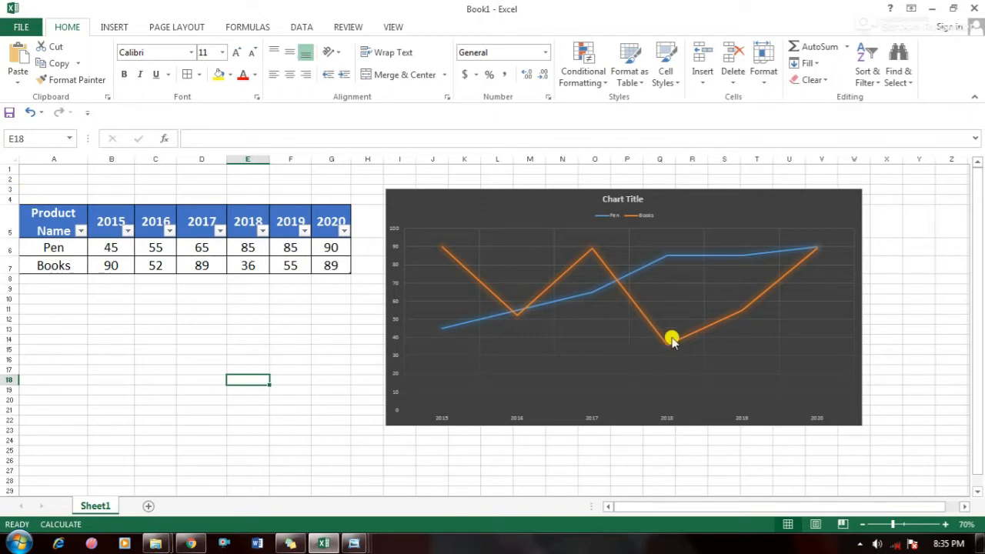
Clear the contents of range A3:W25 on Sheet1 and add a new worksheet.
left_click_drag(38, 188, 865, 451)
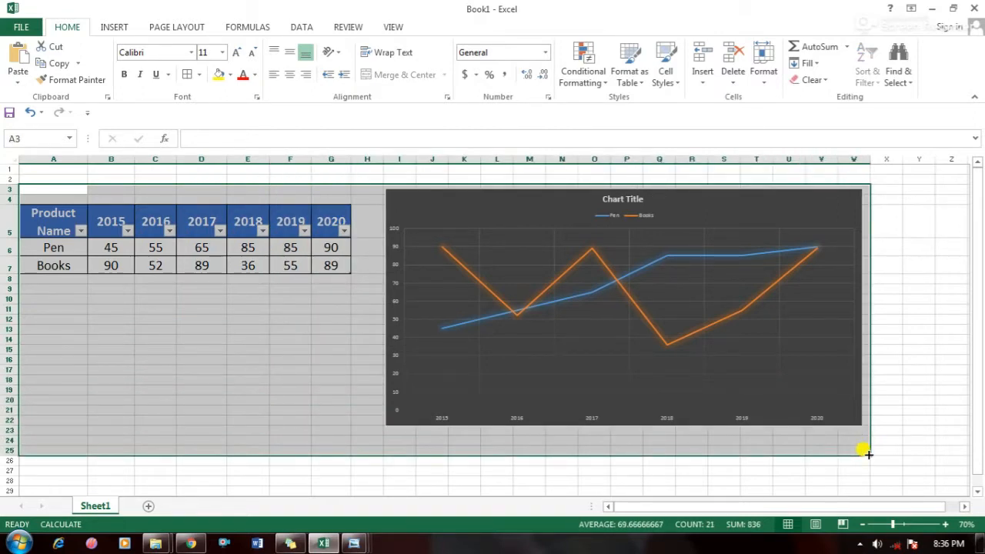
key("Delete")
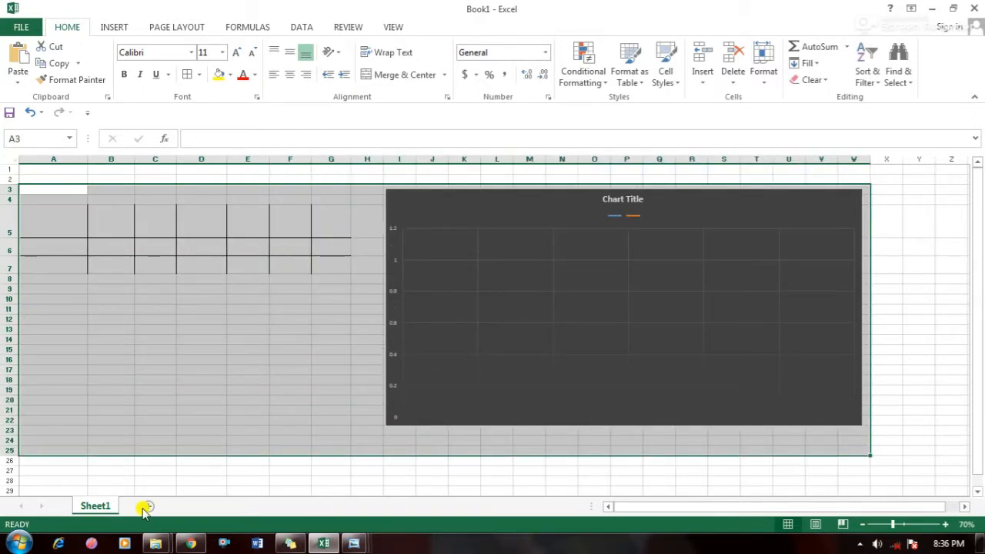
left_click(146, 508)
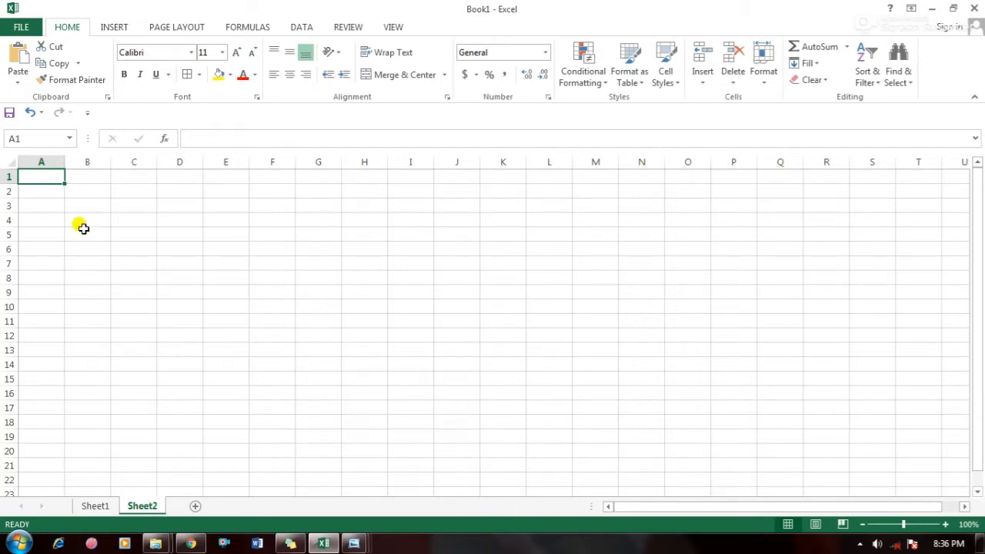
Enter the headers "emp name" in B4 and "salary" in C4 of Sheet2, and widen column B.
left_click(945, 524)
left_click(946, 524)
left_click(945, 524)
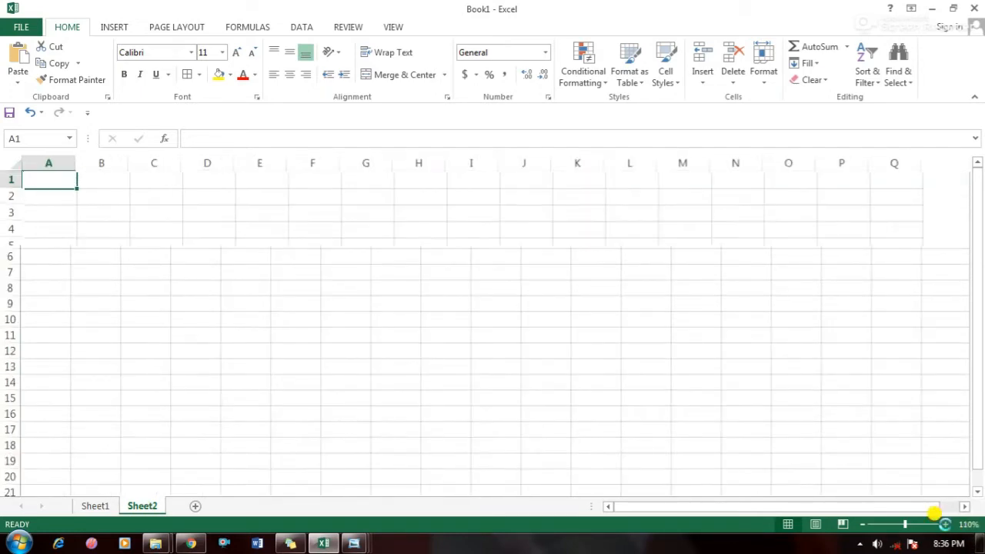
left_click(945, 525)
left_click(945, 524)
left_click(137, 249)
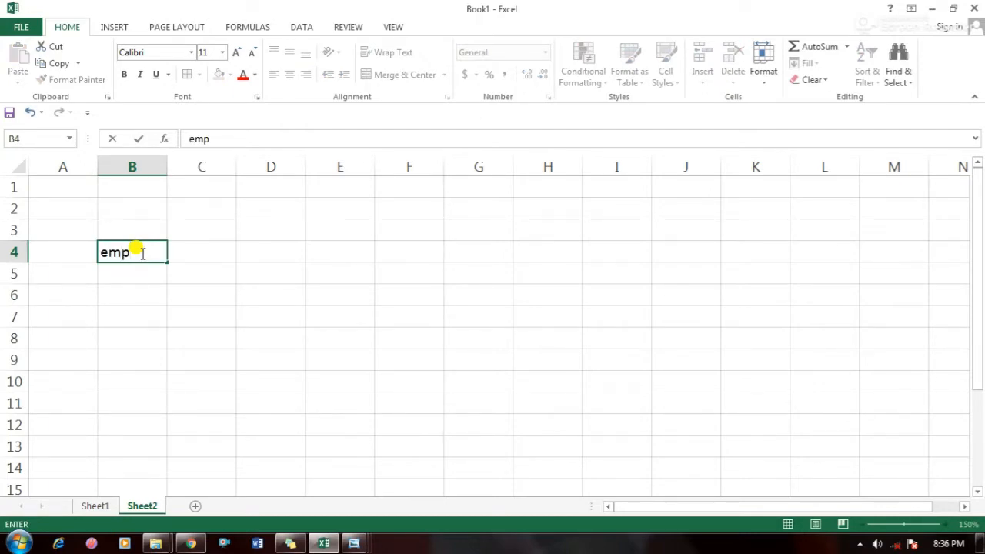
left_click(167, 169)
left_click_drag(165, 165, 222, 169)
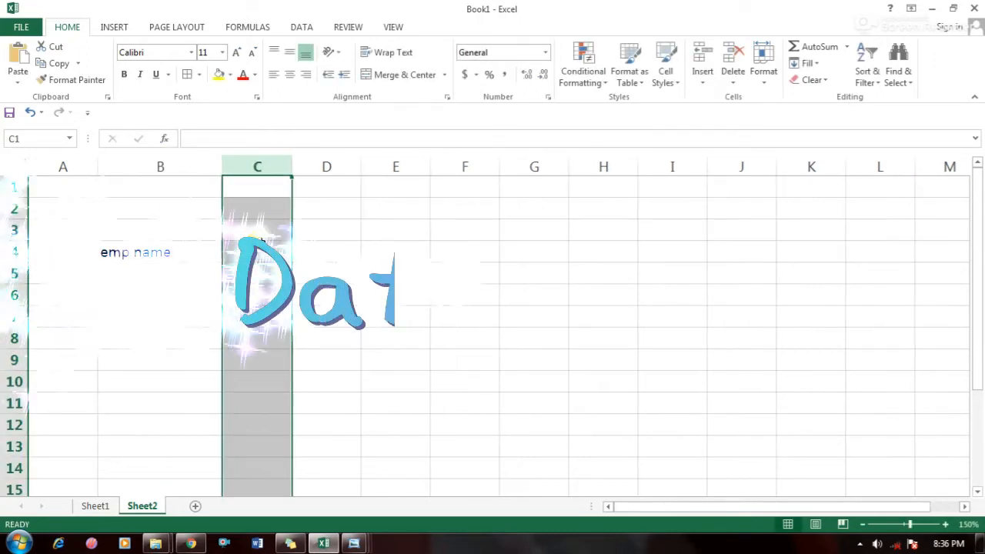
left_click(262, 244)
type("sa")
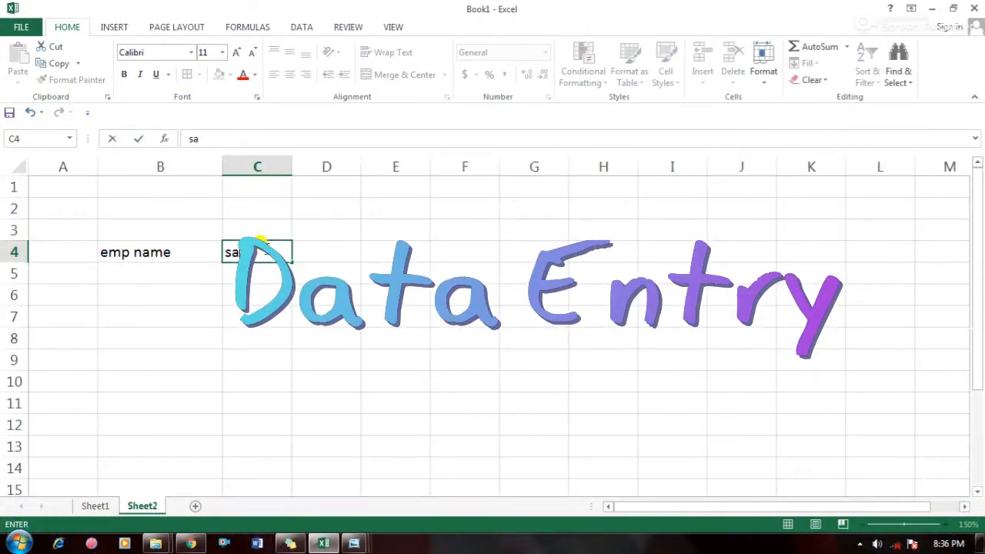
type("lary")
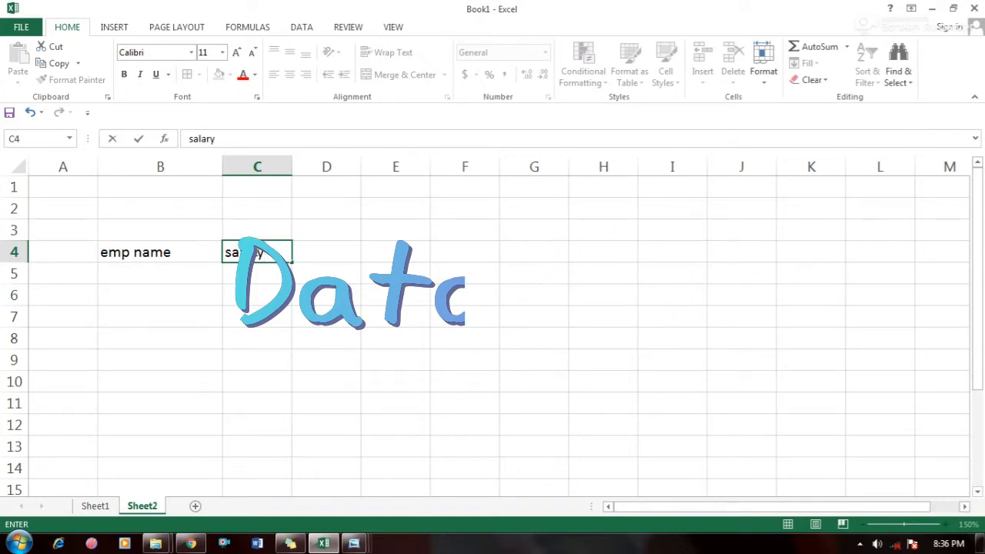
Fill rows 5 and 6 with two employees' full names and their salaries, 25000 and 35000.
left_click(161, 268)
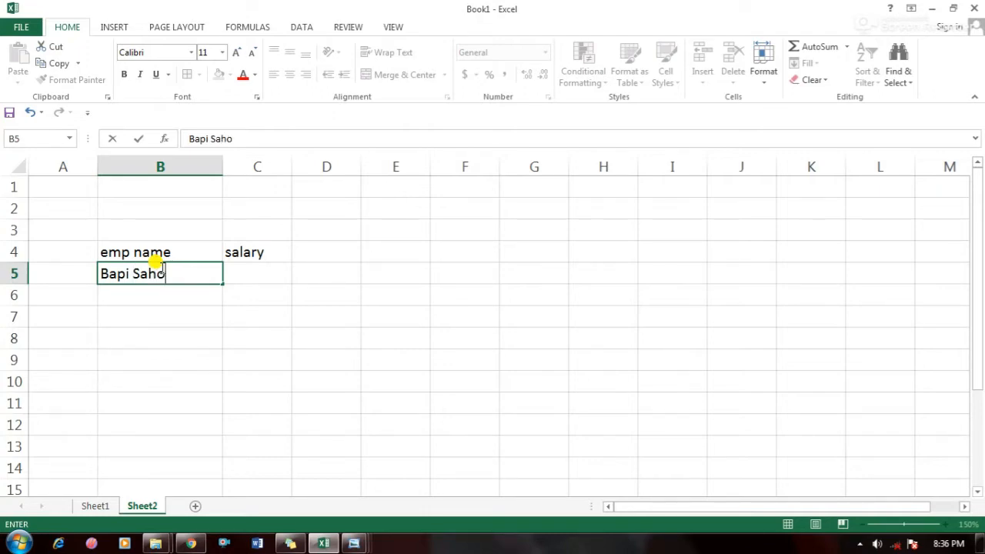
key("Tab")
type("25000")
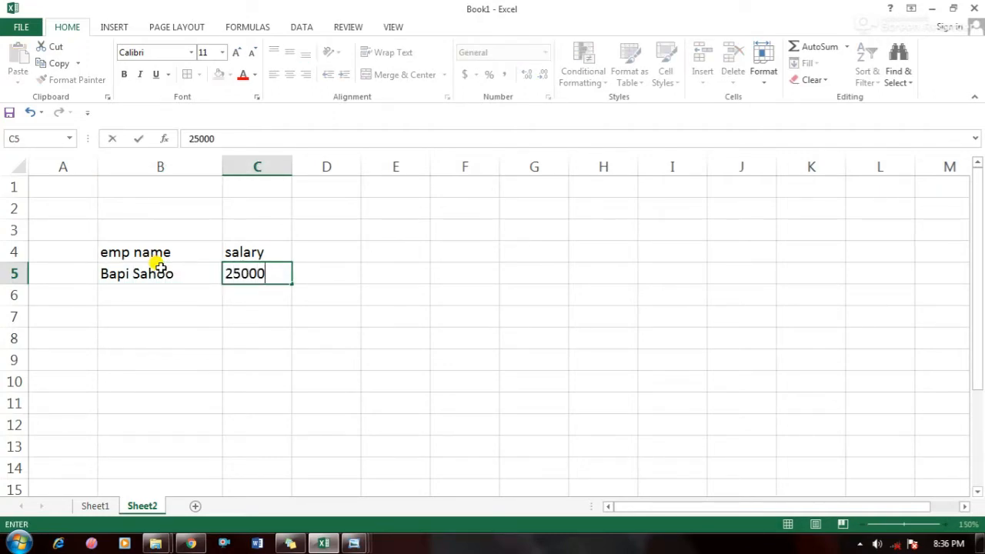
key("Return")
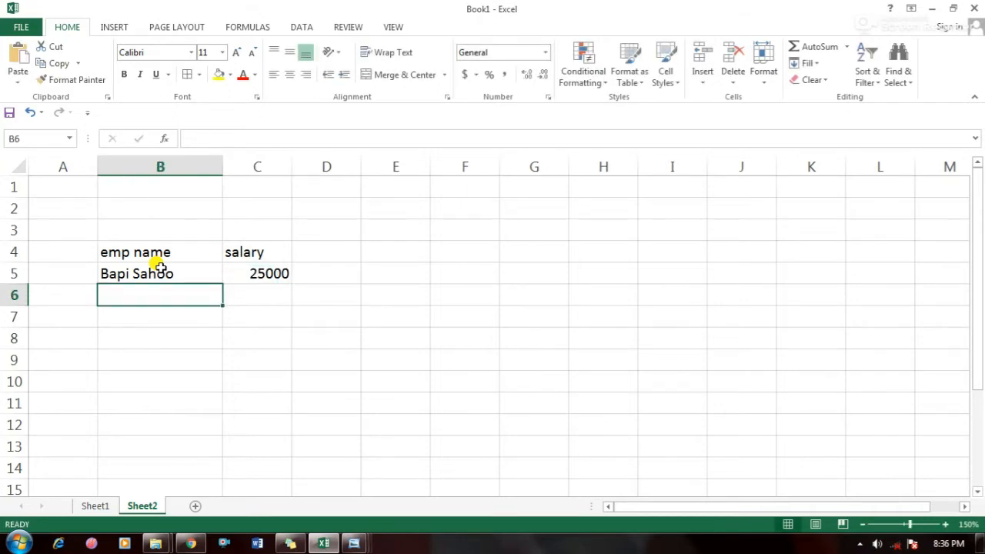
type("Arijit Das")
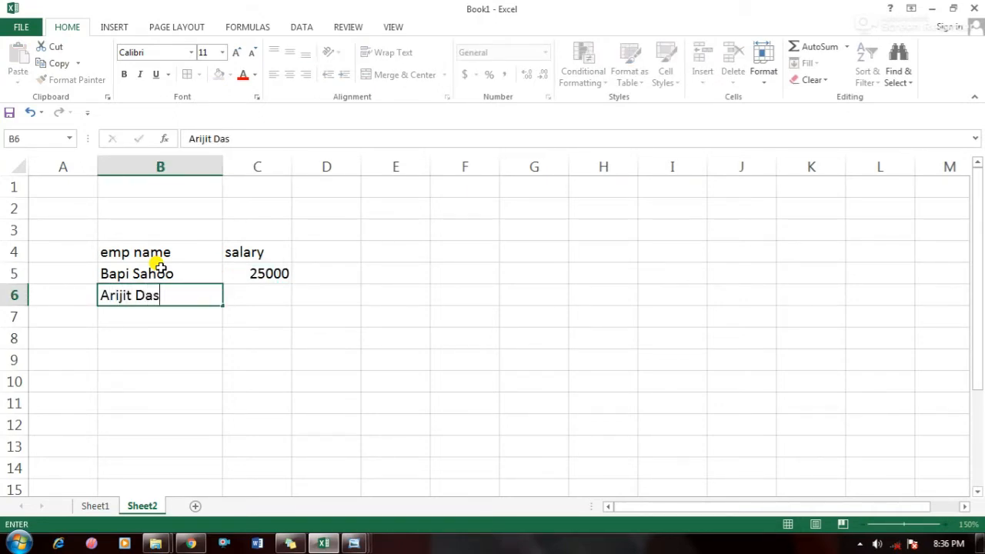
key("Tab")
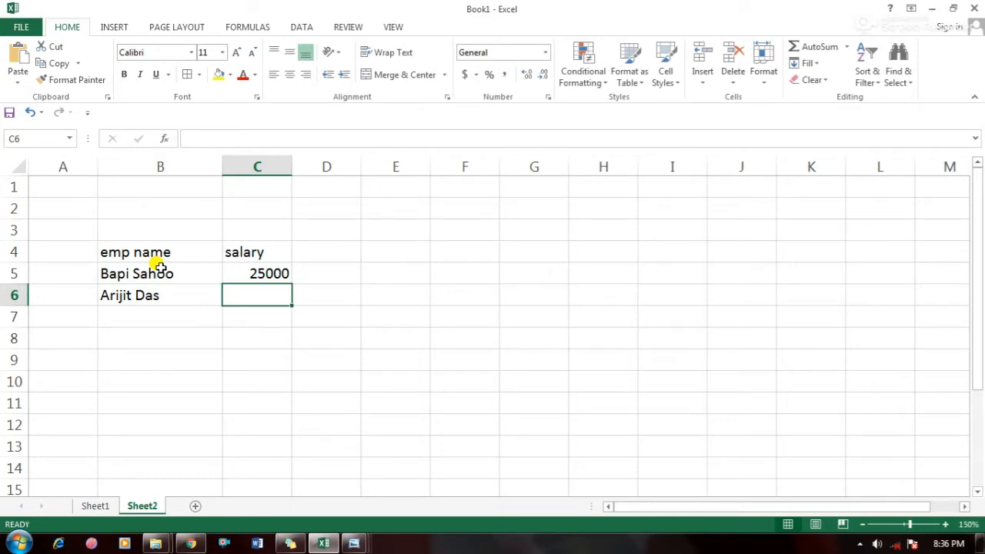
type("35000")
key("Return")
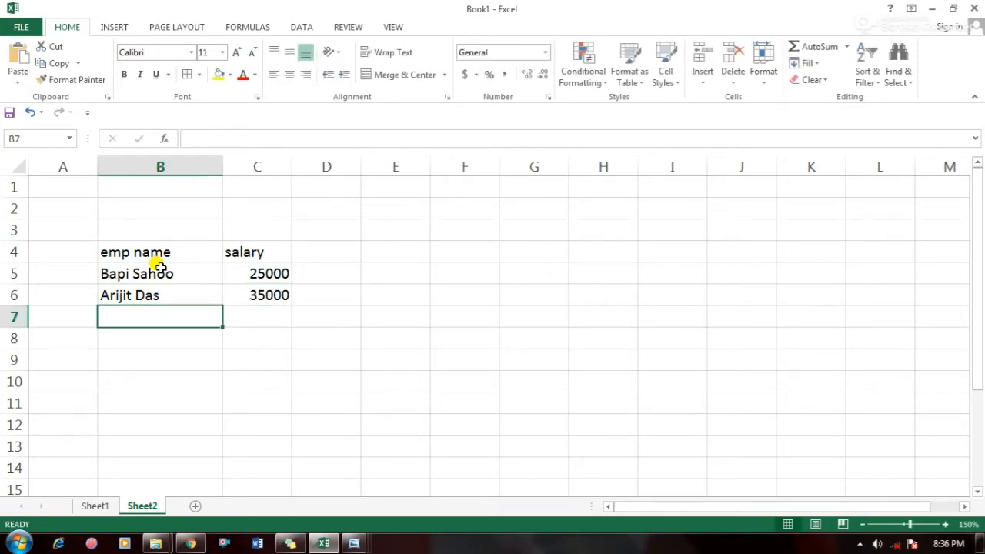
Fill rows 7 and 8 with two more employees' full names and their salaries, 10000 and 45000.
type("Swarup Paul")
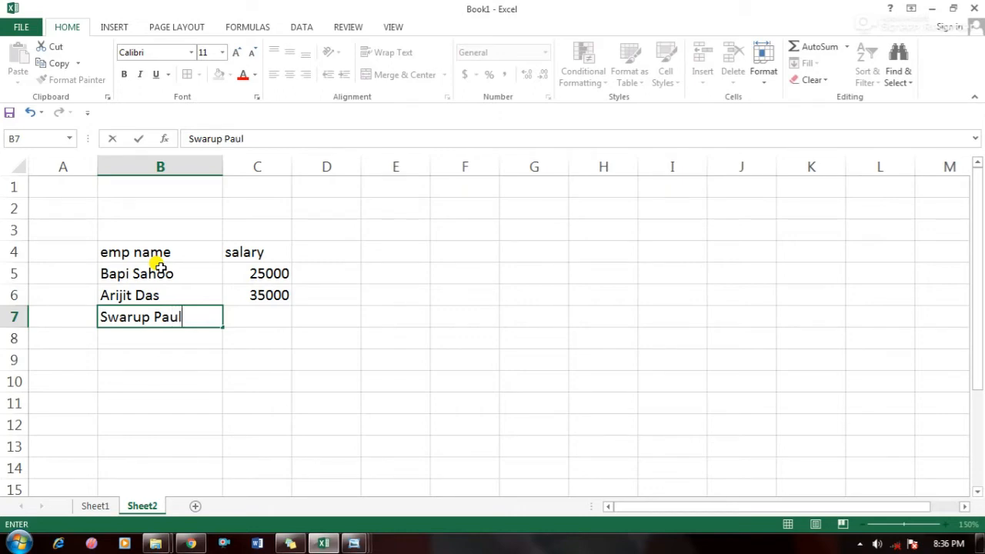
key("Tab")
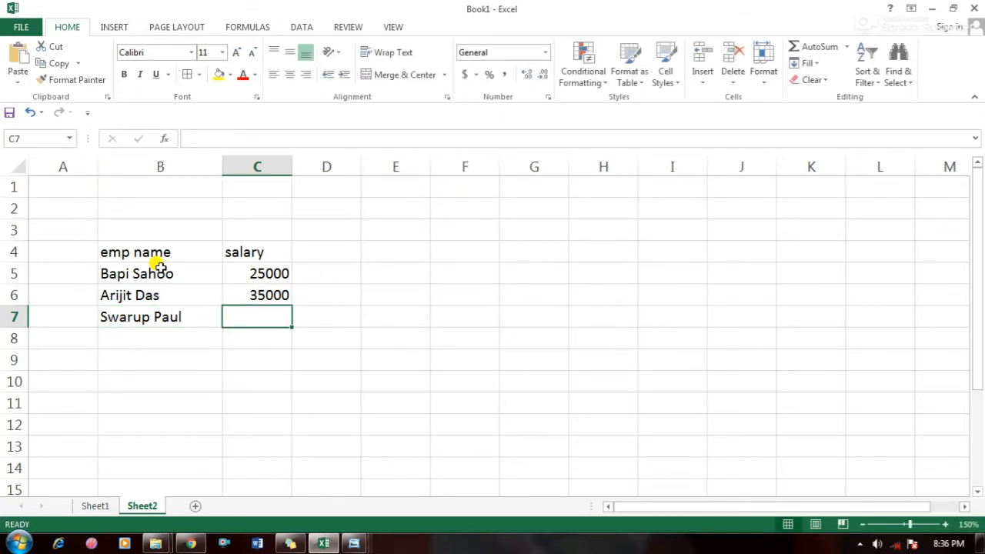
type("100")
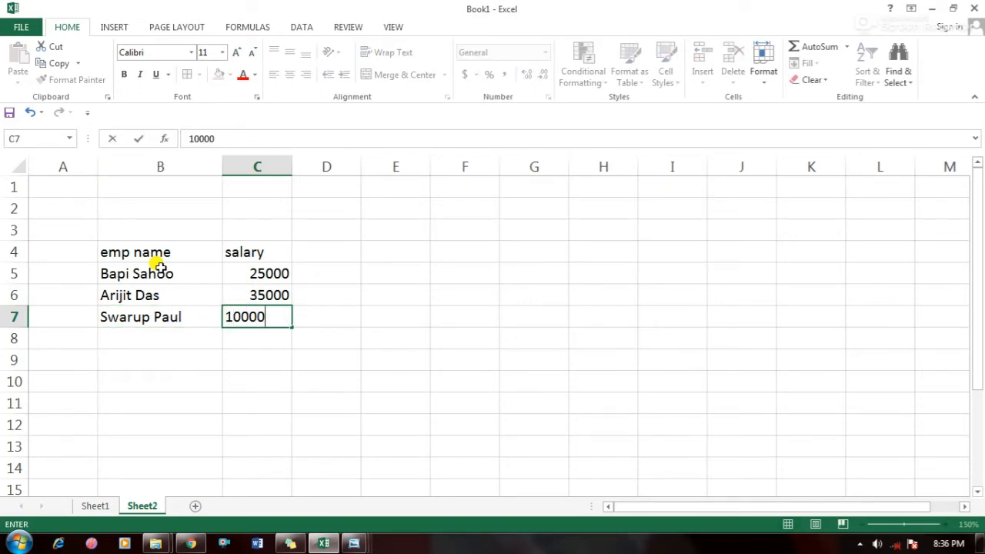
type("00")
key("Return")
type("Mili Kapr")
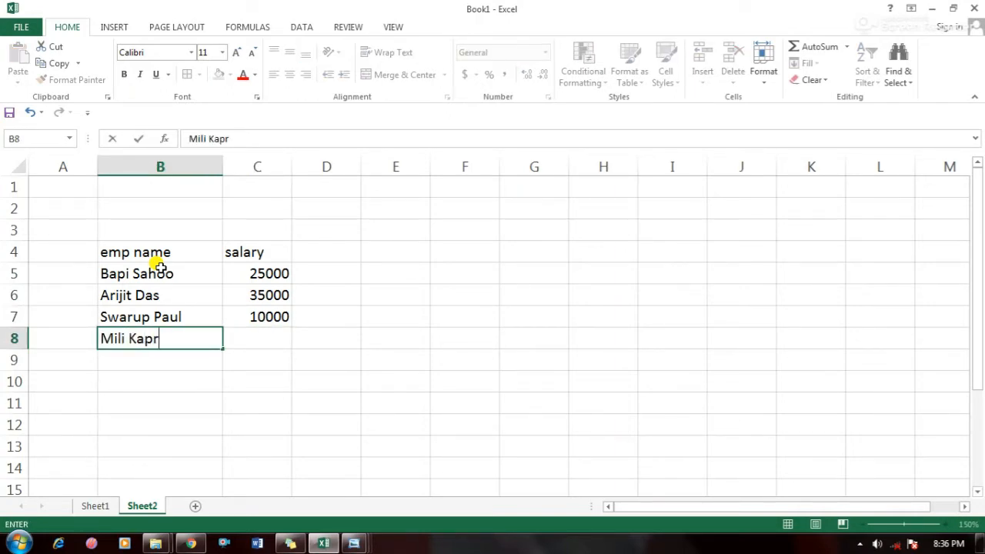
type("i")
key("Tab")
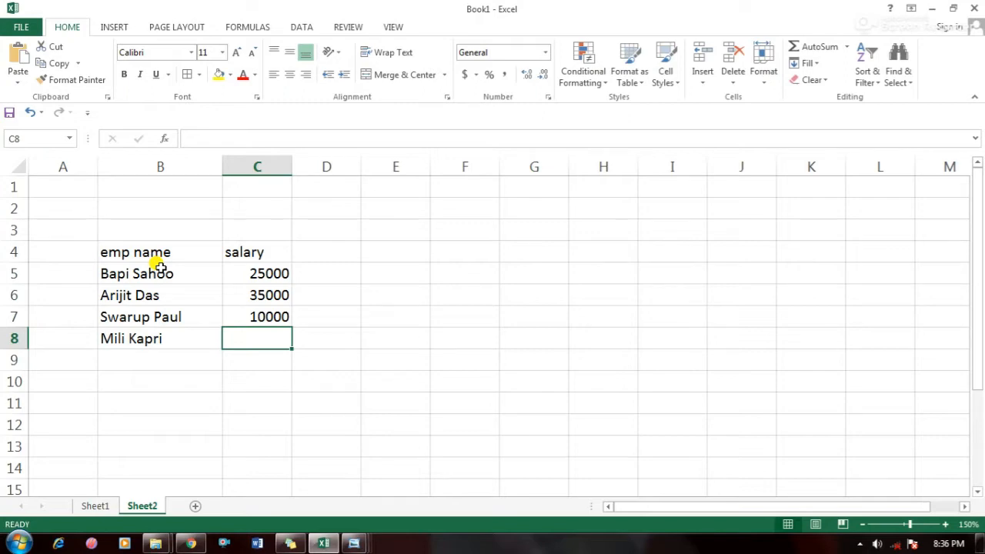
type("45000")
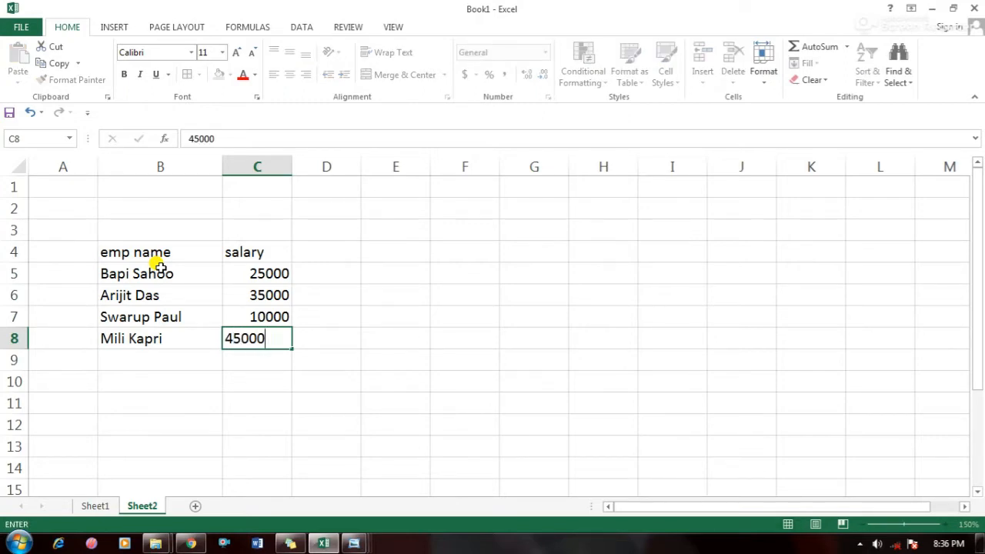
key("Return")
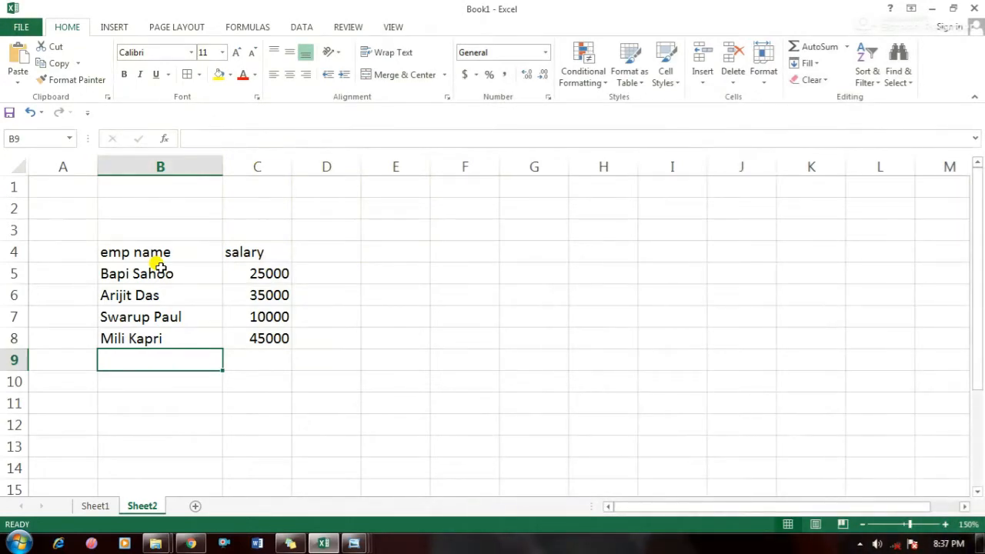
Enter the fifth employee's full name in B9 with a salary of 5000 in C9.
type("Abidita Jana")
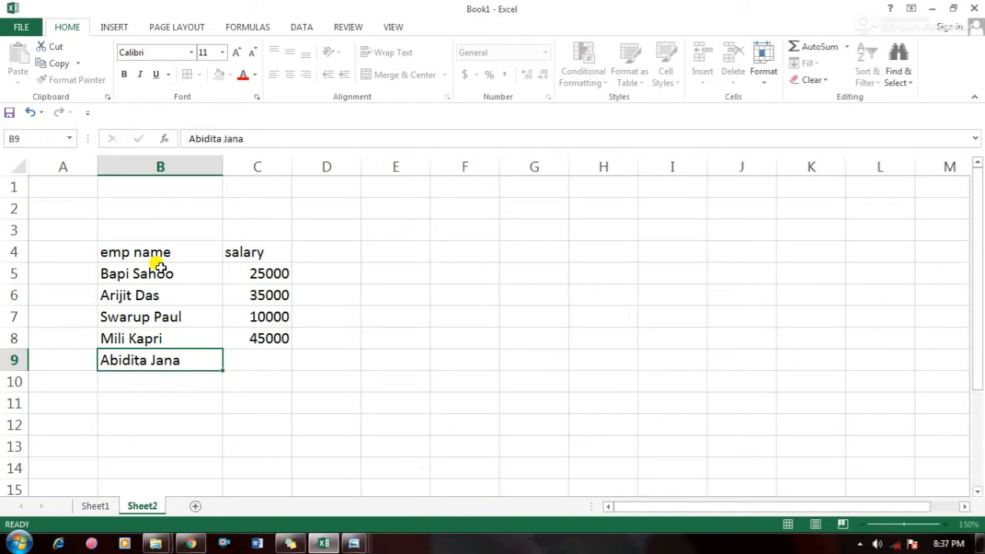
key("Tab")
type("5000")
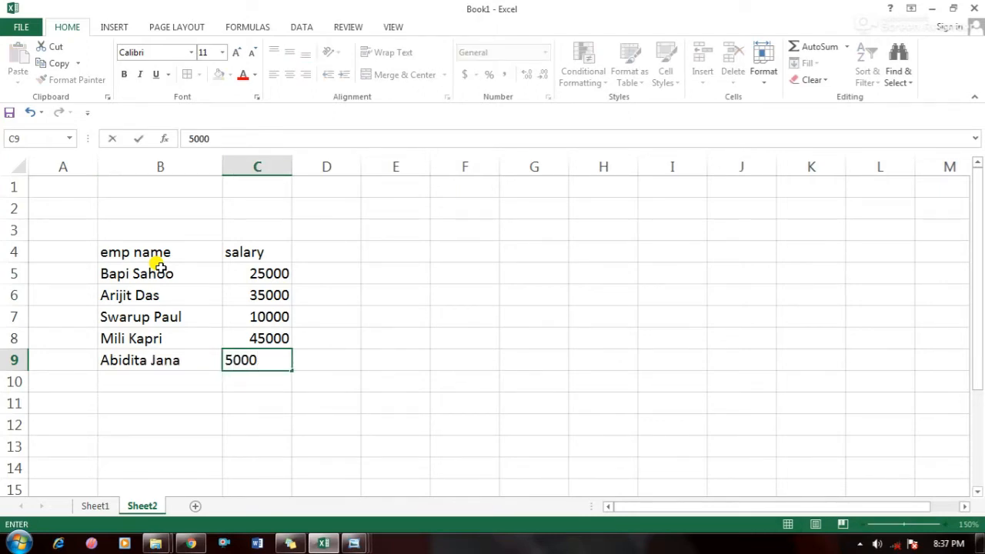
key("Return")
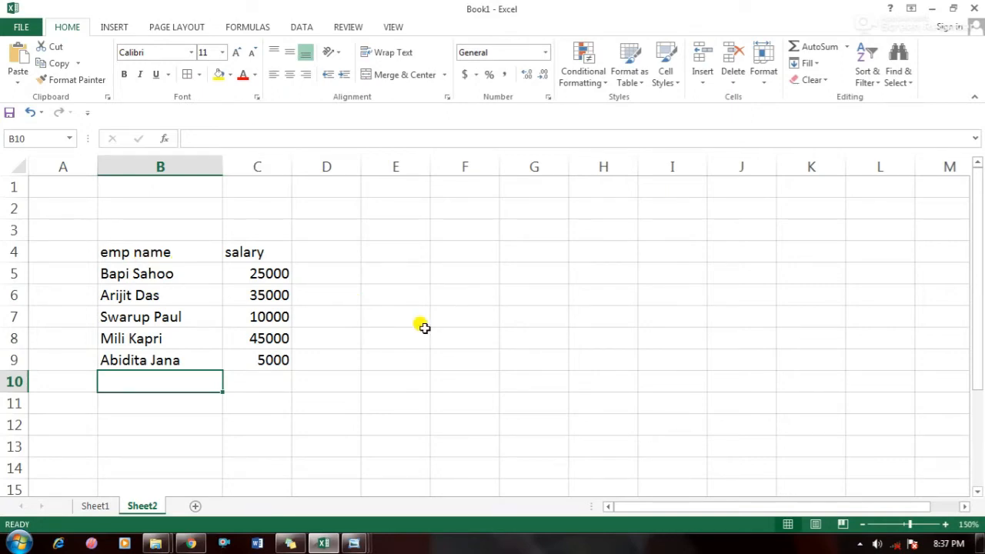
left_click(431, 360)
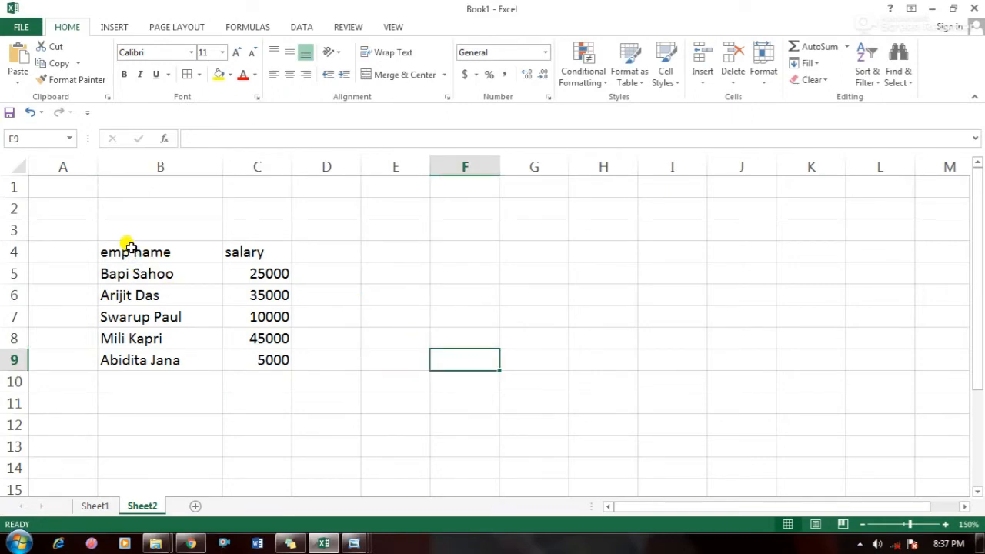
Insert the recommended clustered column chart for B4:C9 and move it clear of the salary table.
left_click_drag(127, 245, 282, 365)
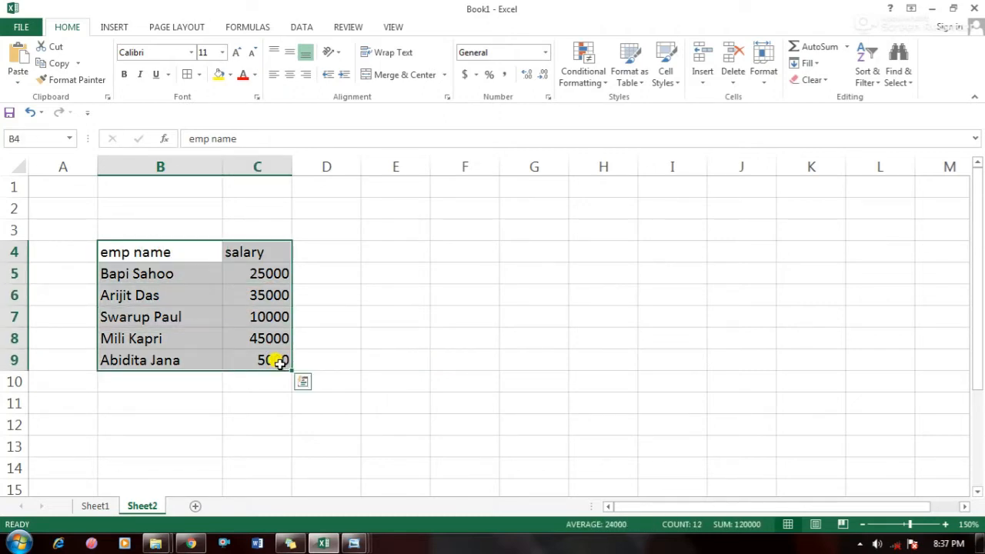
left_click(112, 27)
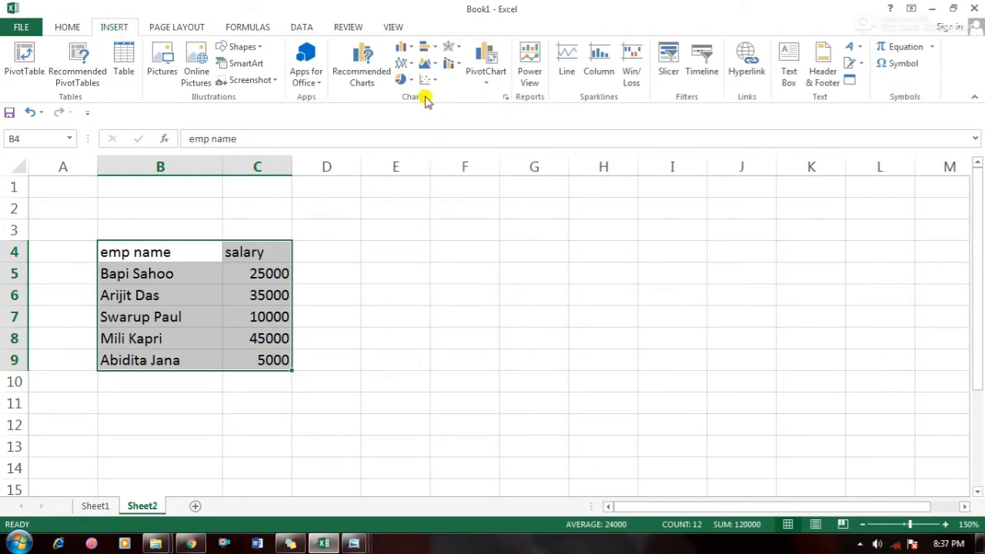
left_click(359, 70)
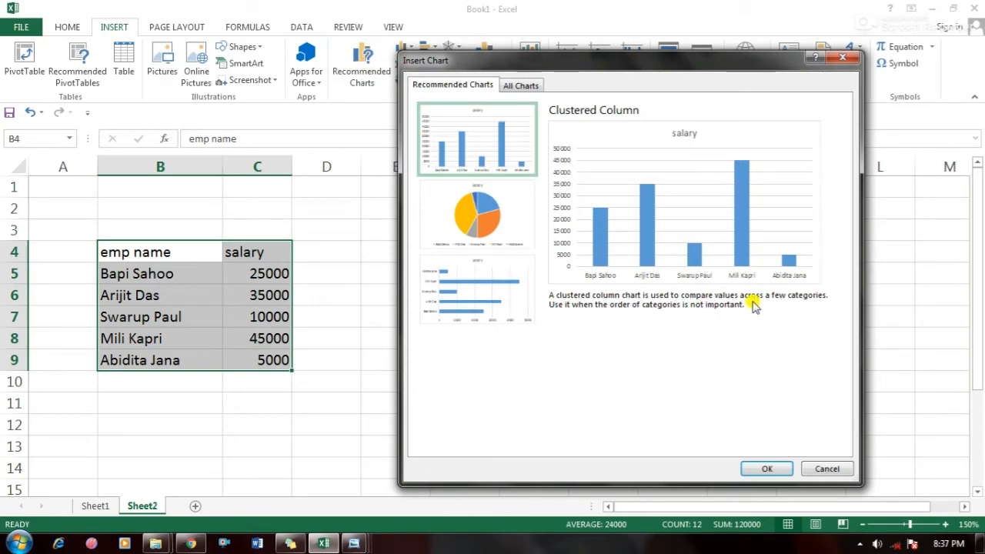
left_click(760, 467)
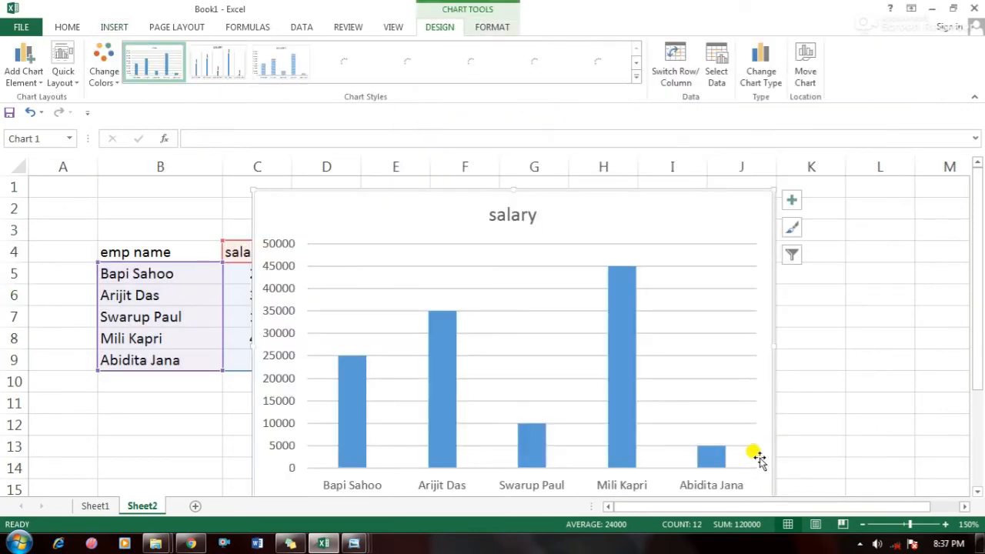
left_click_drag(566, 197, 647, 184)
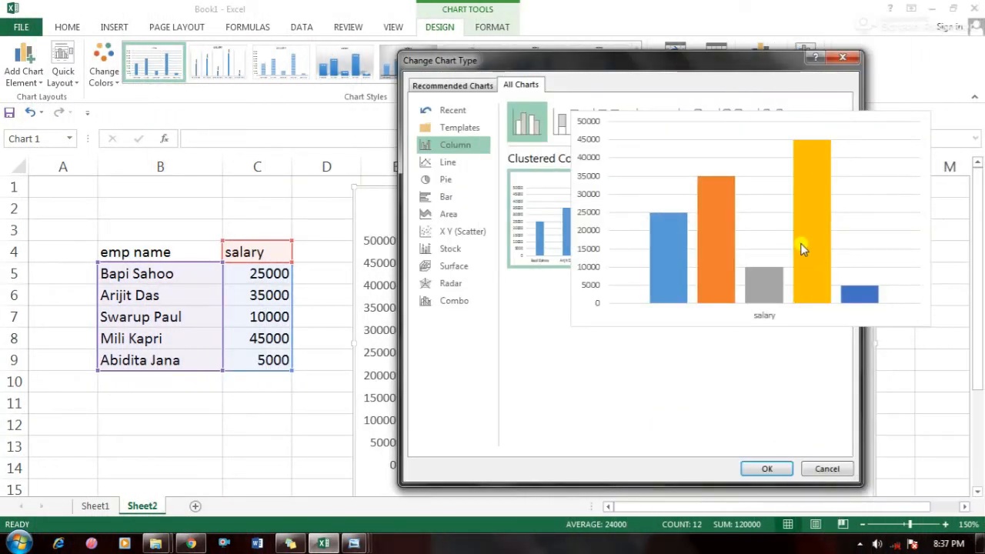
Change the chart to the clustered column variant that plots each employee as a separately coloured column.
left_click(810, 179)
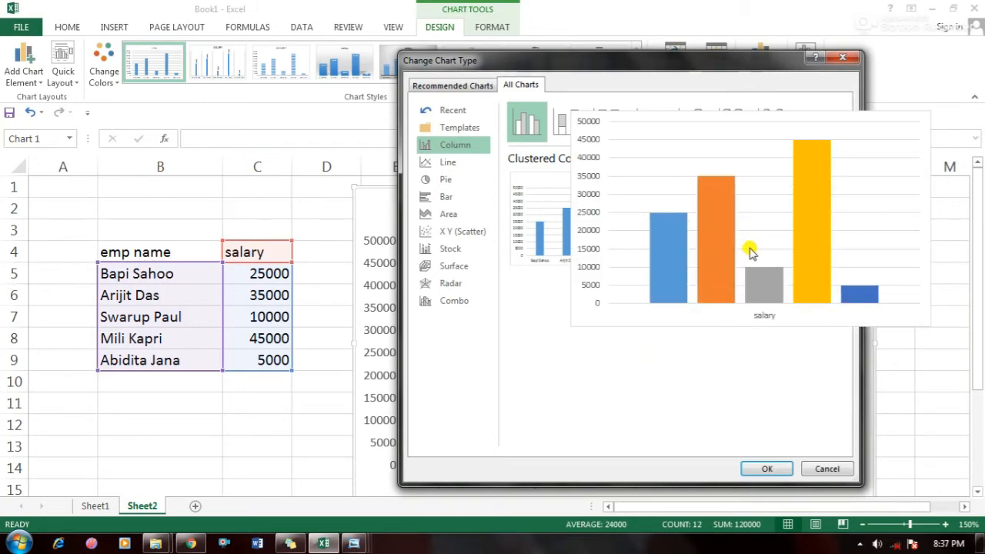
left_click(765, 469)
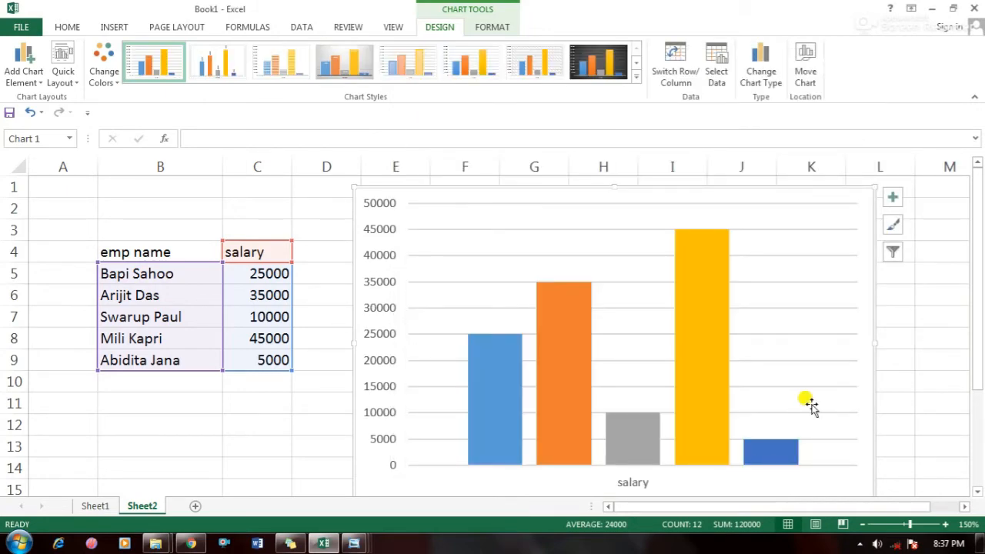
scroll(800, 412, "down", 1)
scroll(800, 416, "up", 1)
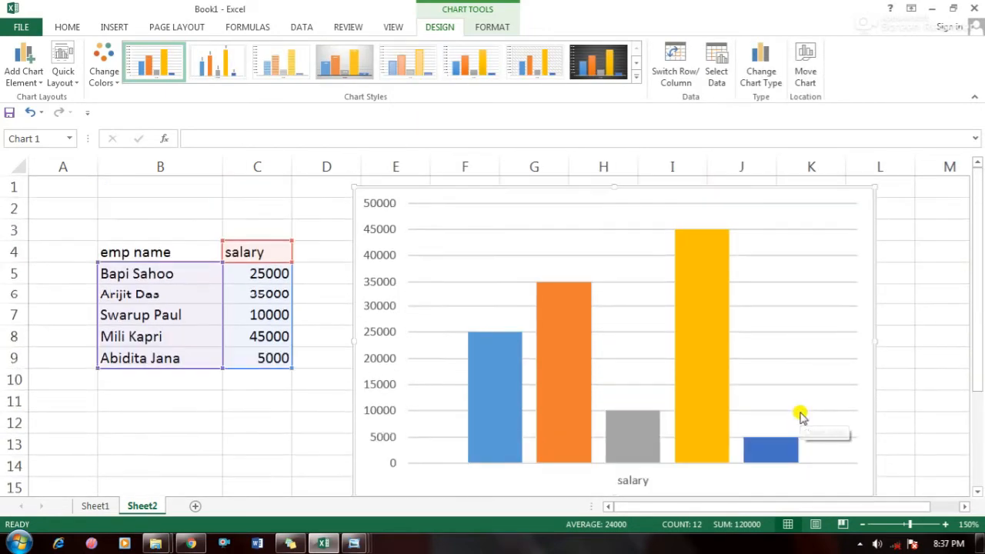
mouse_move(495, 389)
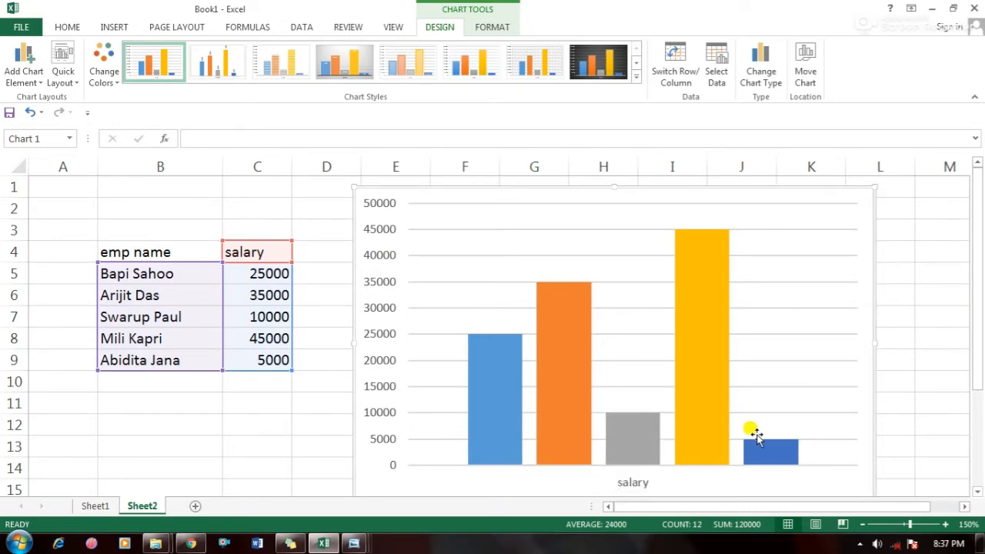
Shrink the salary chart so that it spans columns E to J and ends at row 11.
scroll(880, 396, "down", 2)
left_click_drag(870, 366, 775, 271)
scroll(833, 431, "up", 2)
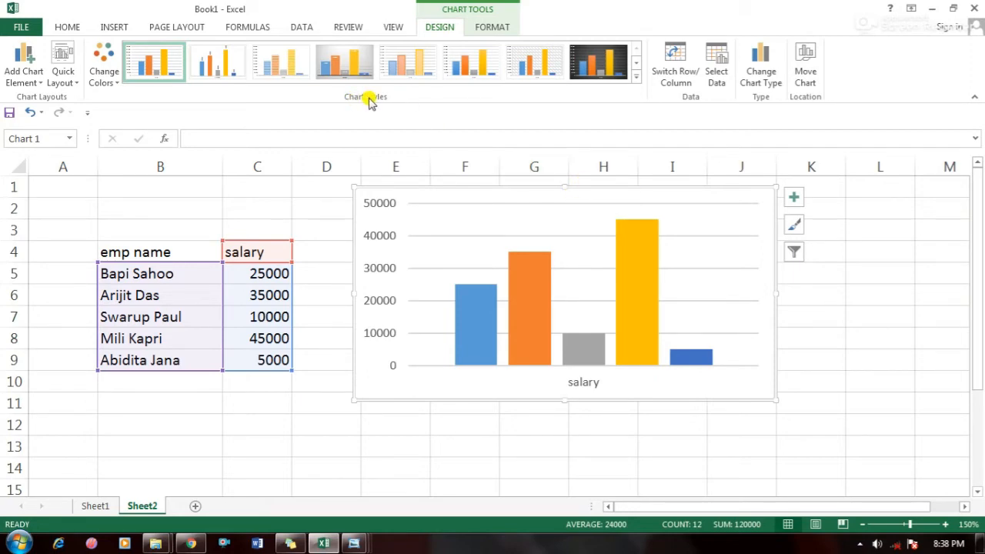
Apply the light grey gradient chart style with white data labels inside the wide columns.
left_click(637, 76)
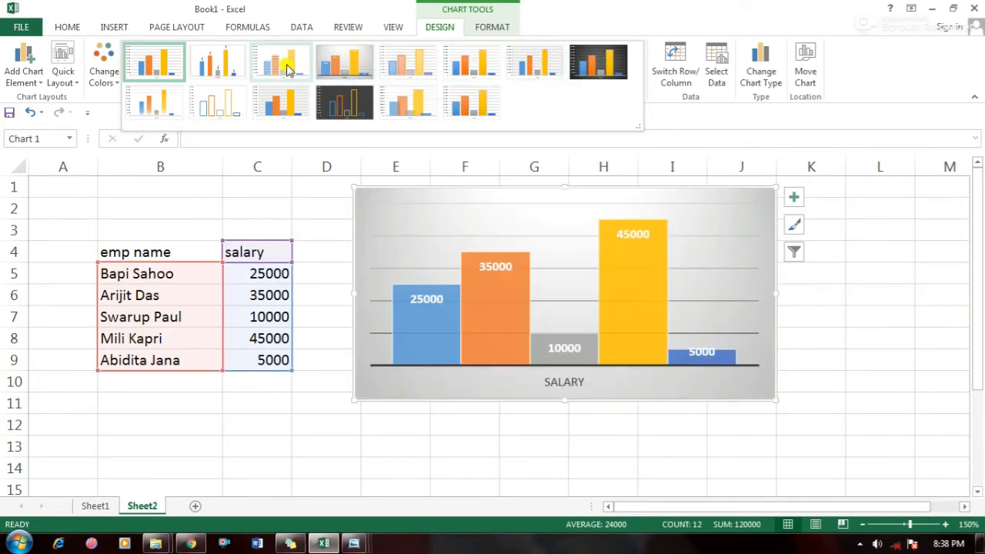
left_click(326, 69)
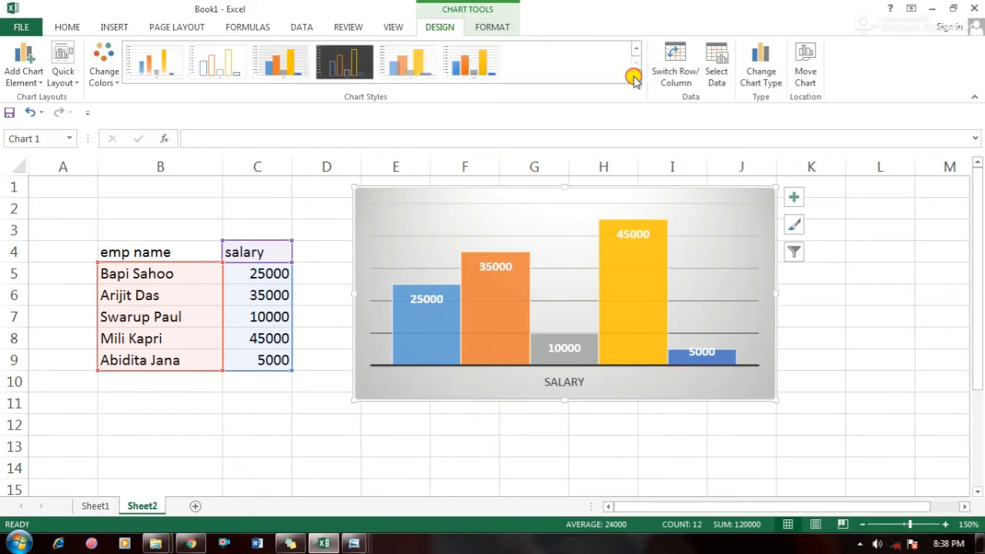
left_click(636, 76)
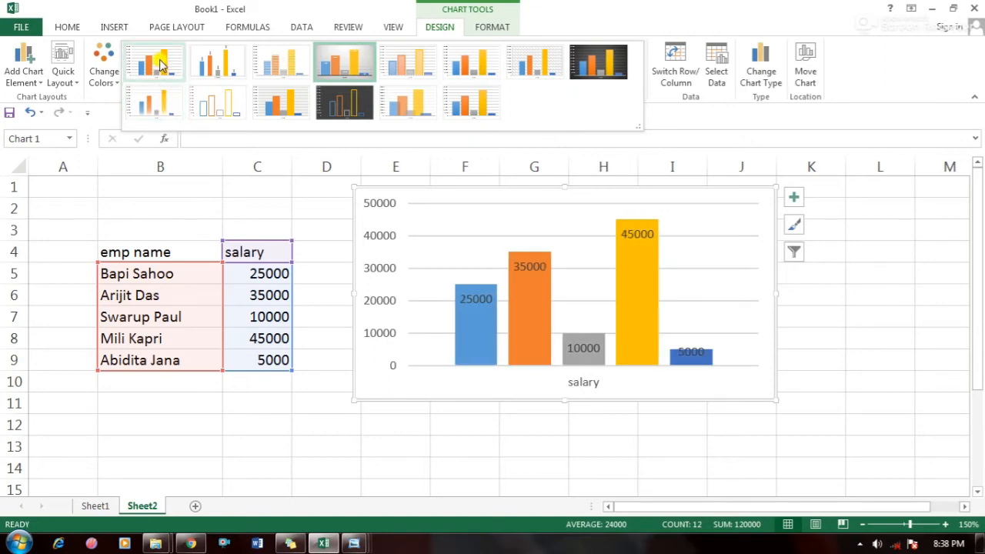
left_click(468, 114)
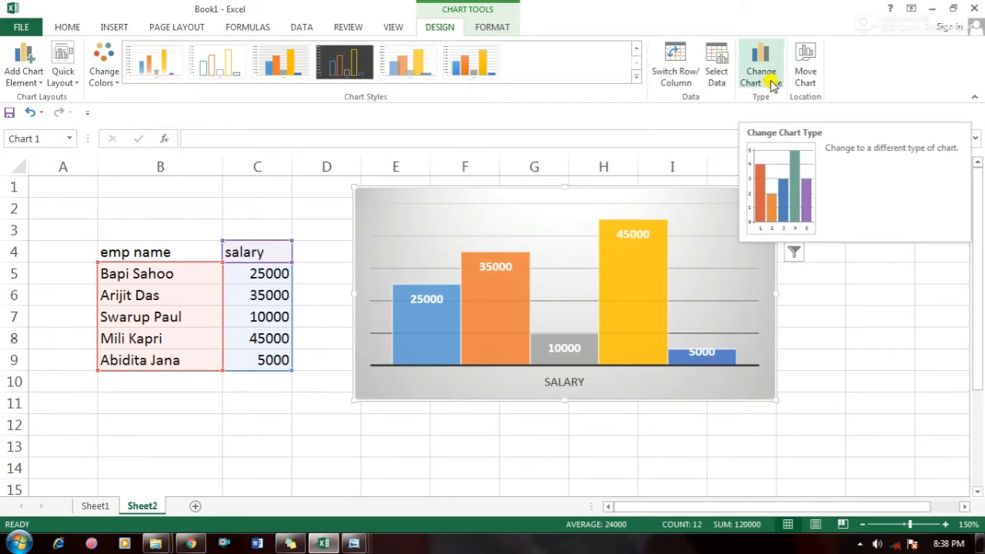
Change the chart type to the Clustered Bar variant with employee names as categories and the title salary.
left_click(772, 85)
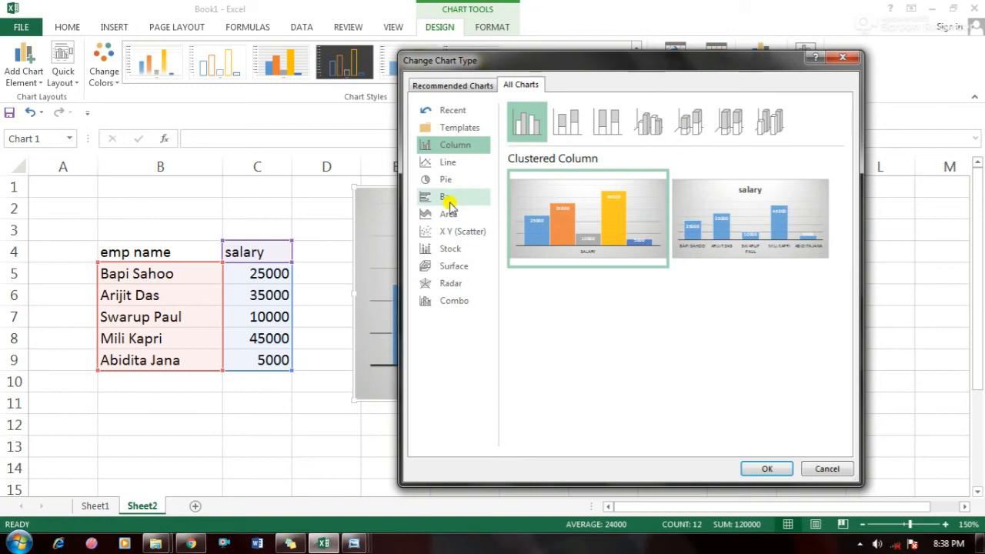
left_click(449, 202)
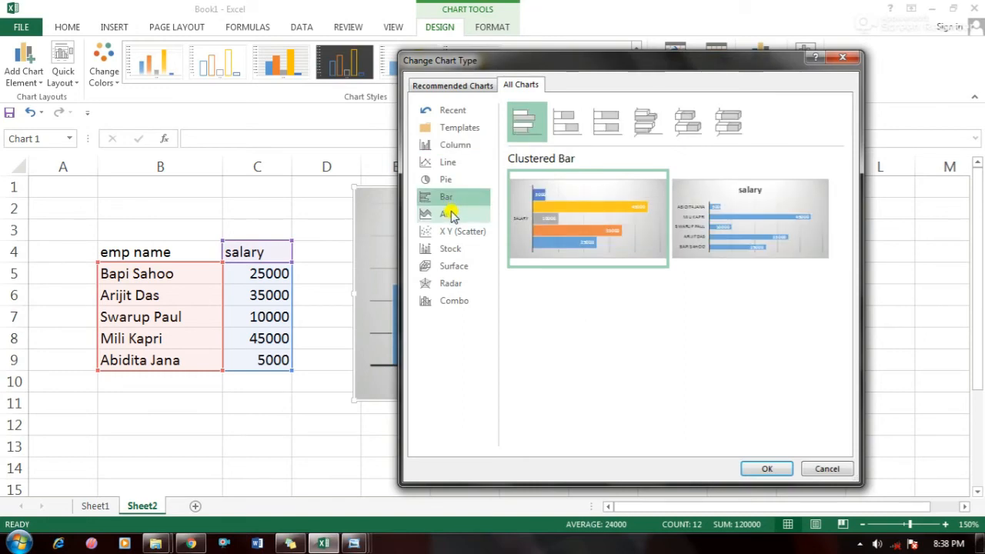
left_click(769, 235)
left_click(766, 469)
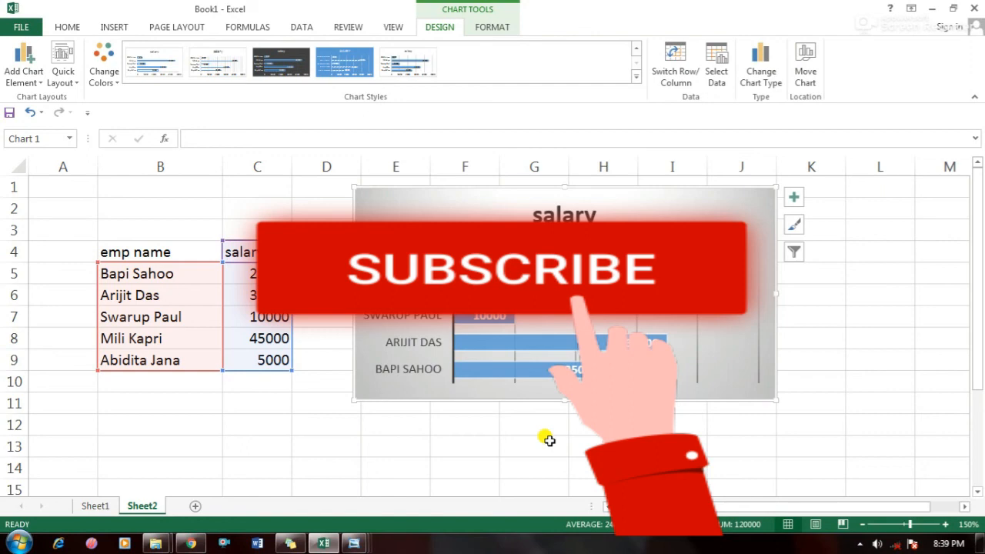
mouse_move(552, 446)
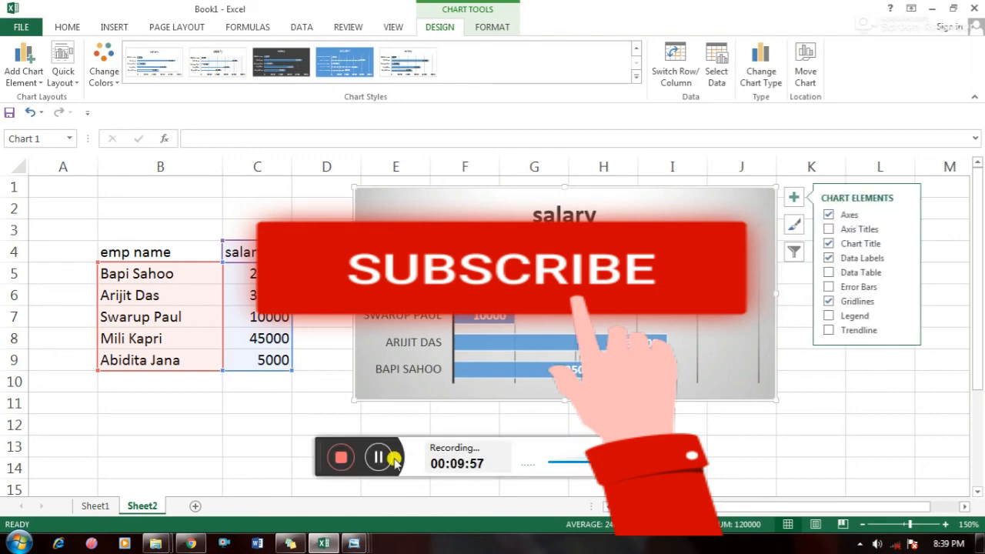